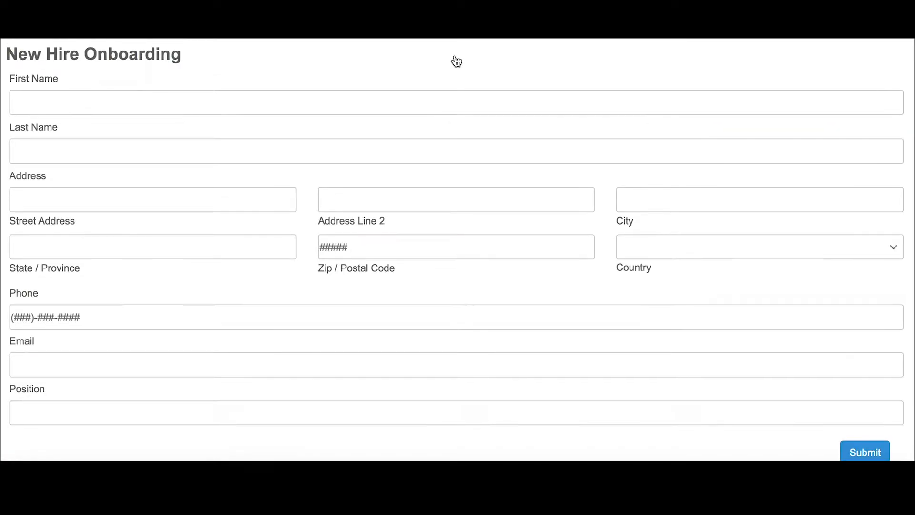
Enter the new hire's first and last name.
click(391, 105)
text(Jon)
key(Tab)
text(Snow)
Fill in the new hire's street address, city, state, zip code, and country United States.
key(Tab)
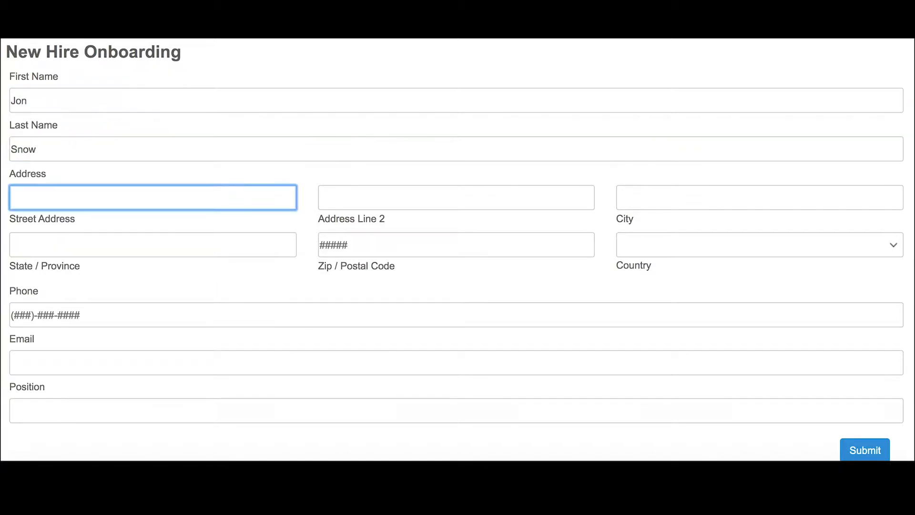
text(9543 Winterfell)
key(Tab)
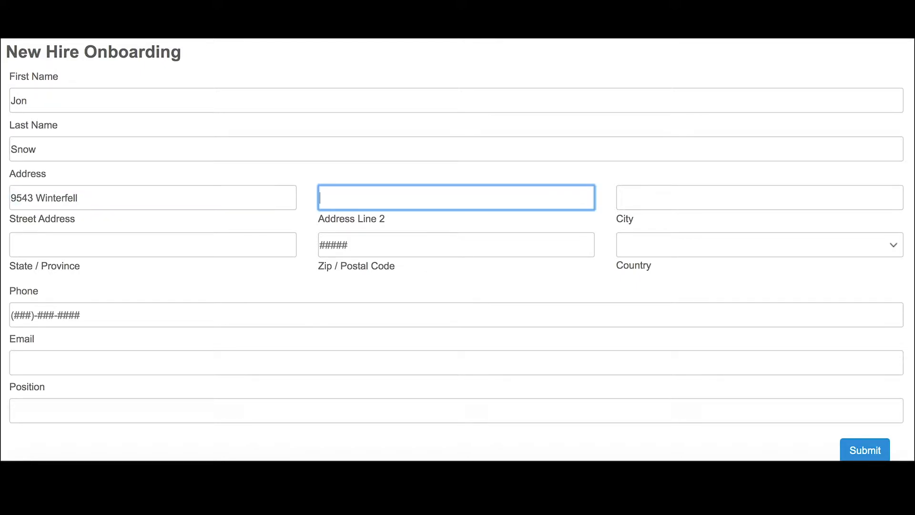
key(Tab)
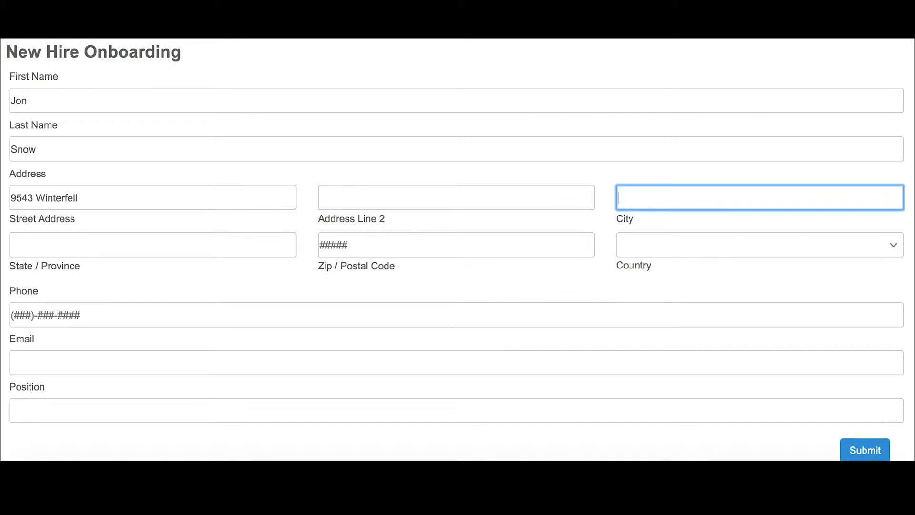
text(Los Angeles)
key(Tab)
text(Ca)
key(BackSpace)
text(A)
key(Tab)
text(90210)
key(Tab)
text(United States)
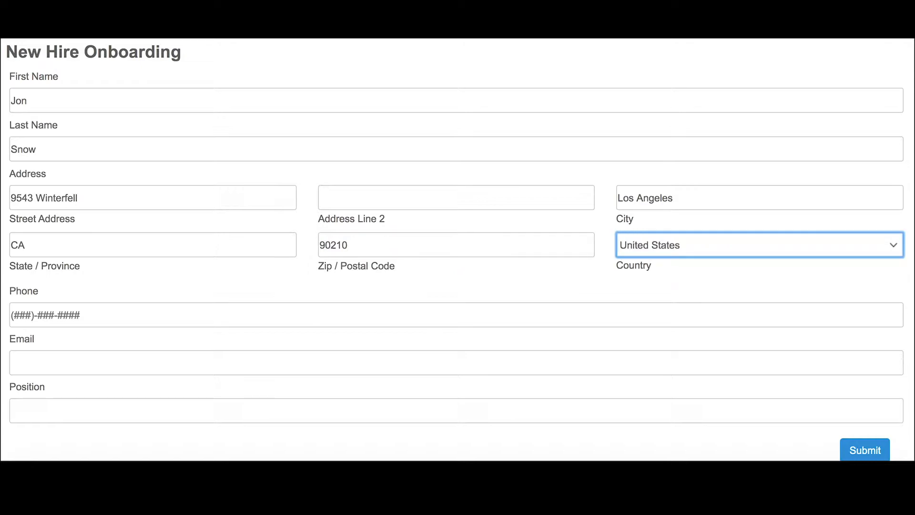
Enter the new hire's phone number and e-mail address.
click(168, 316)
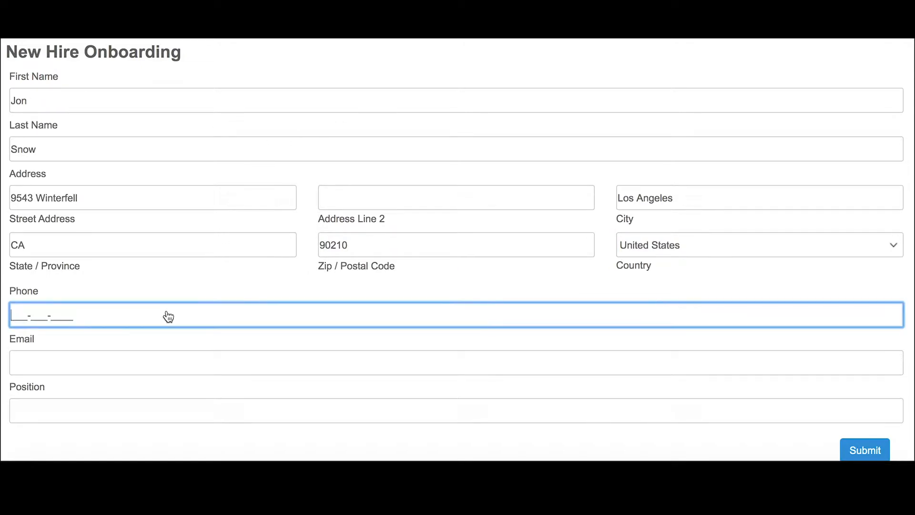
key(Tab)
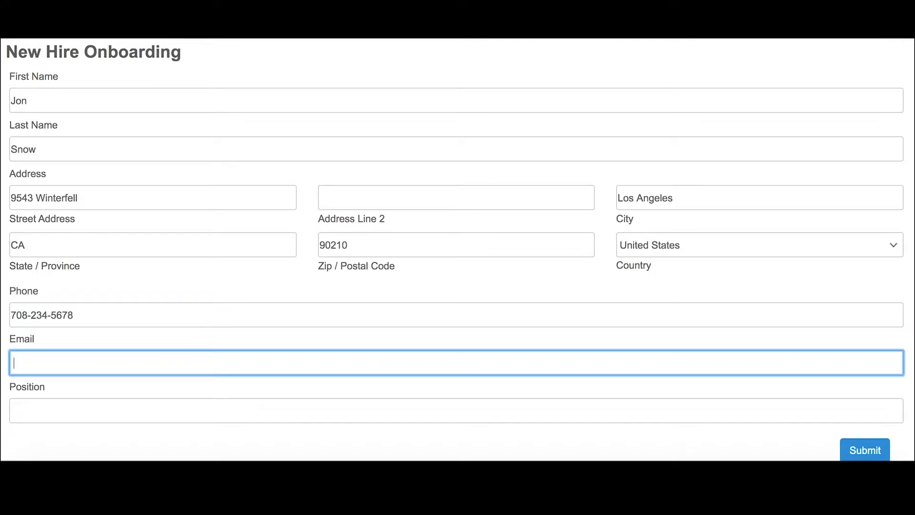
Set the Position field to Marketing Expert.
key(Tab)
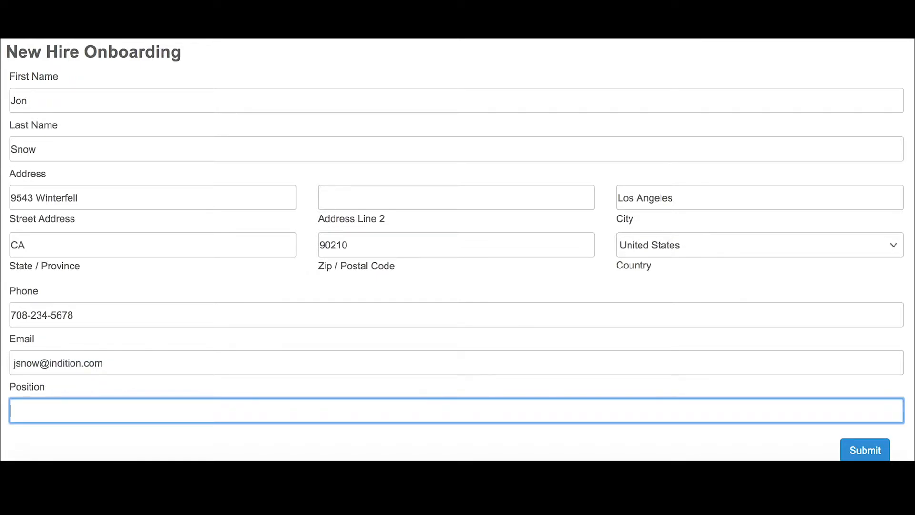
text(Marketing Expert)
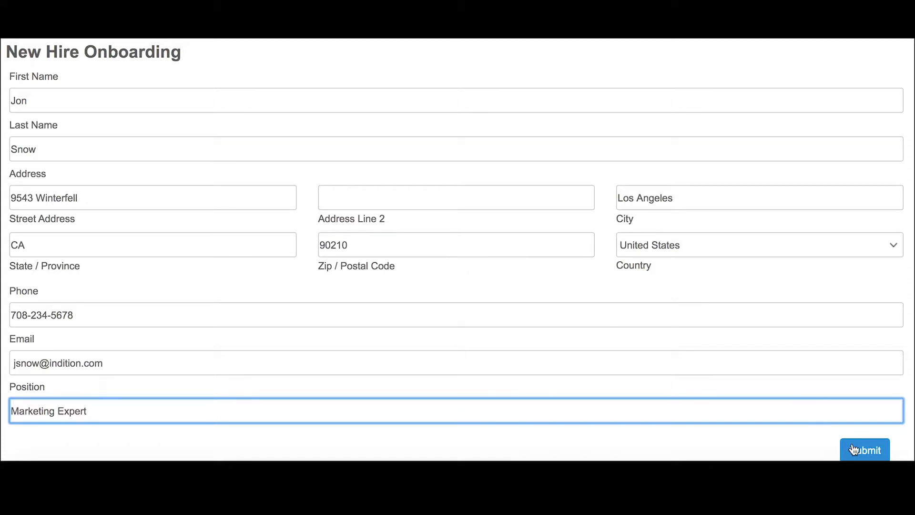
click(779, 454)
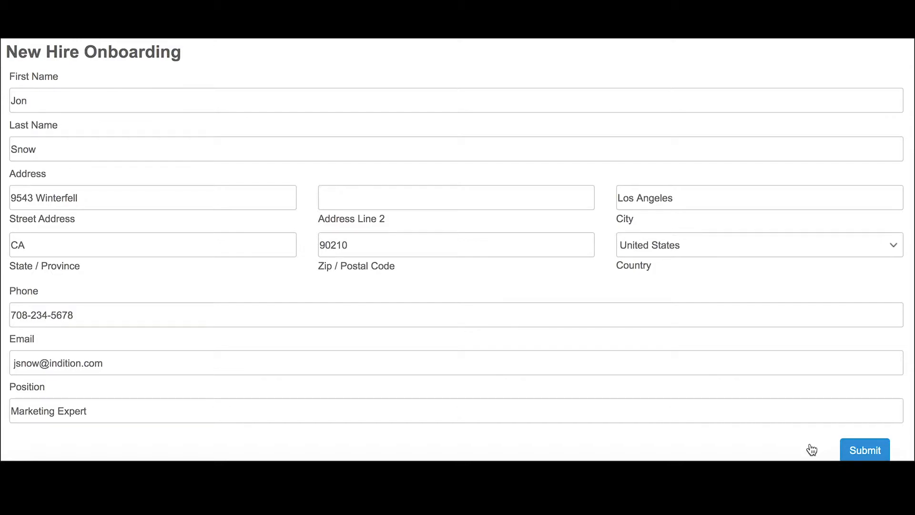
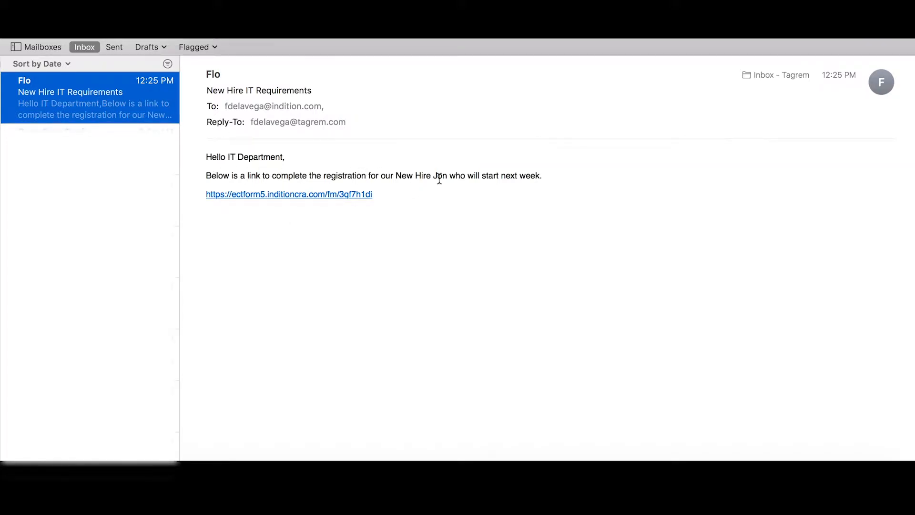
Follow the form link in the New Hire IT Requirements email to open the IT Department Requirements form.
click(313, 195)
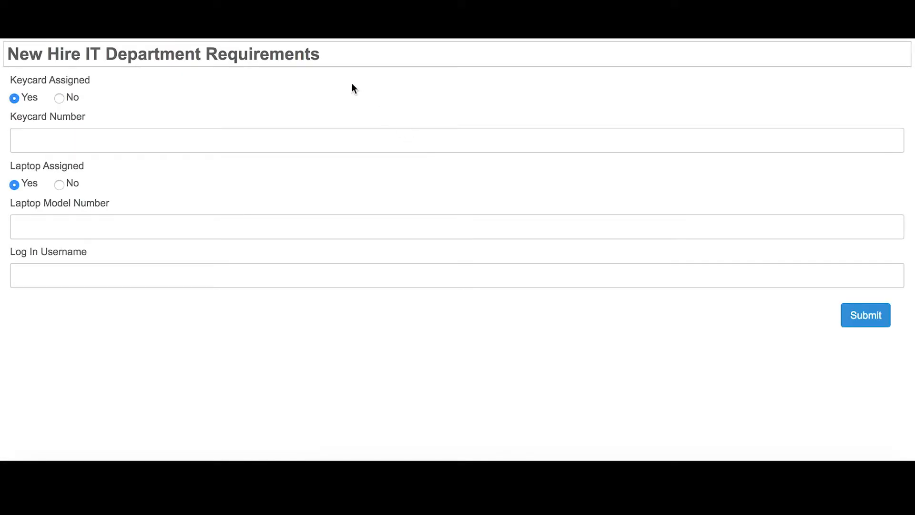
Leave Keycard Assigned on Yes, enter keycard 555555, laptop model 545454545 and a login username.
click(61, 99)
click(14, 98)
click(45, 139)
text(5)
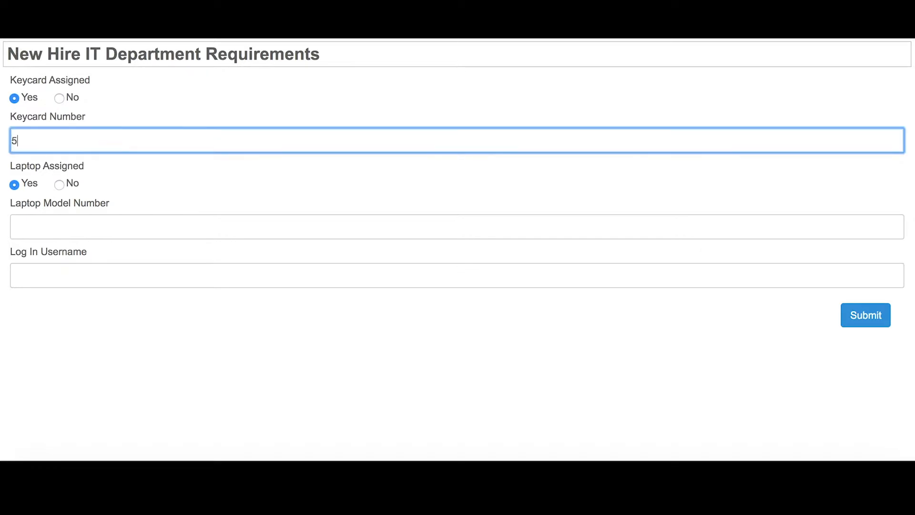
text(55555)
click(48, 225)
text(545454545)
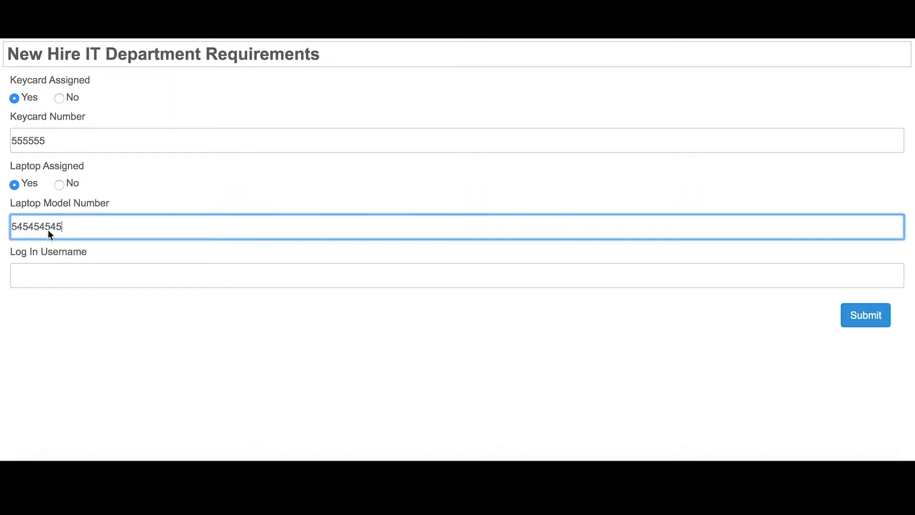
click(55, 271)
text(JonSnow)
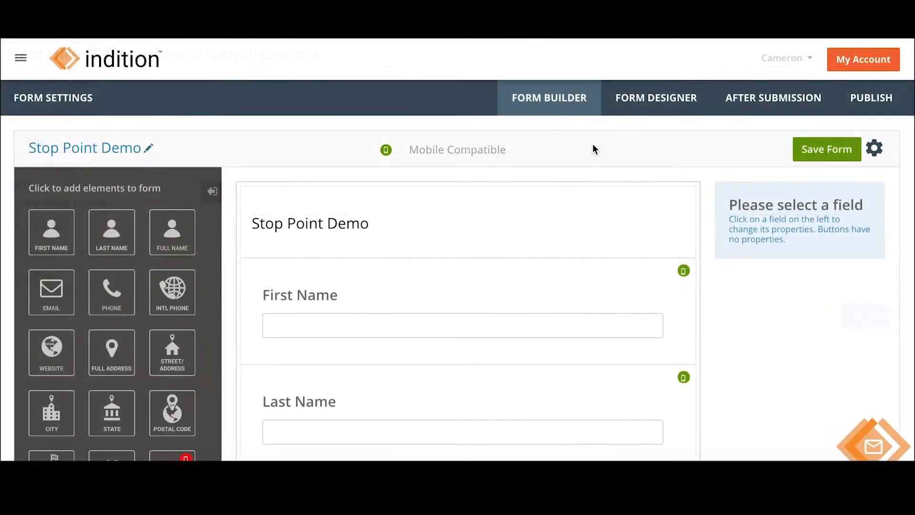
click(866, 62)
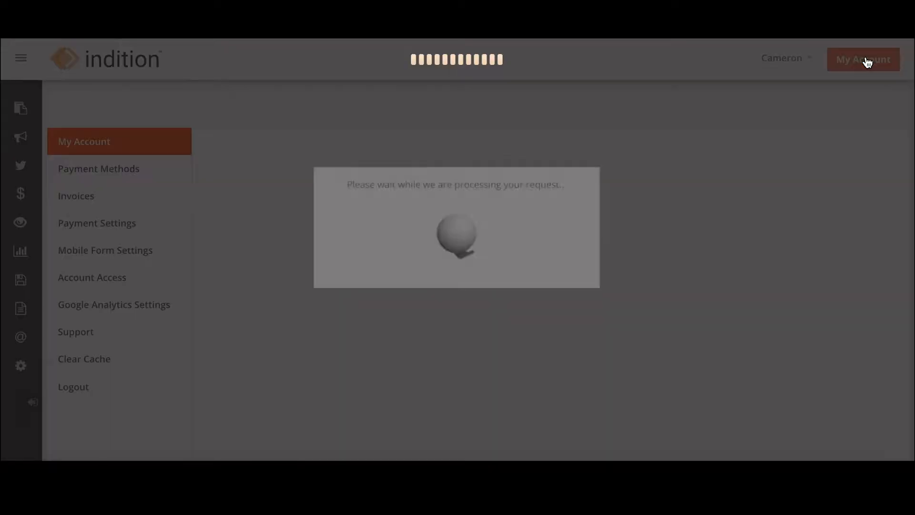
scroll(664, 171, down, 2)
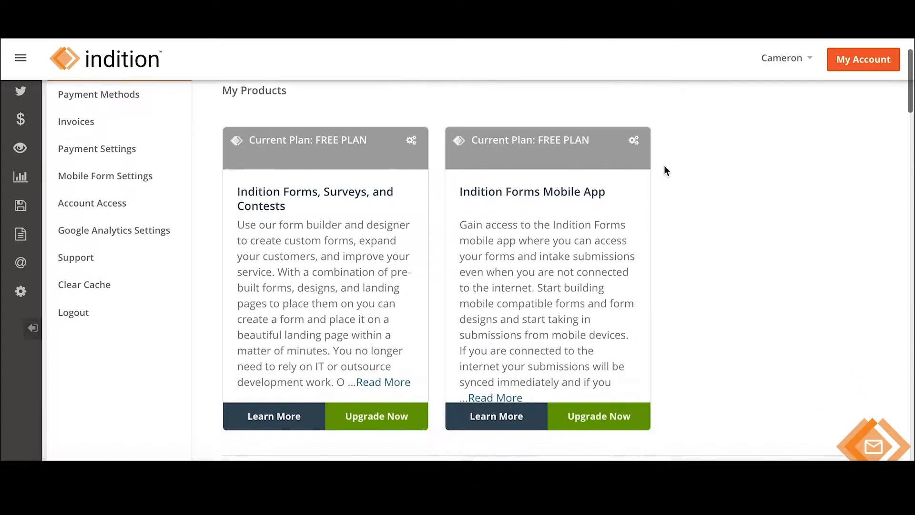
click(390, 413)
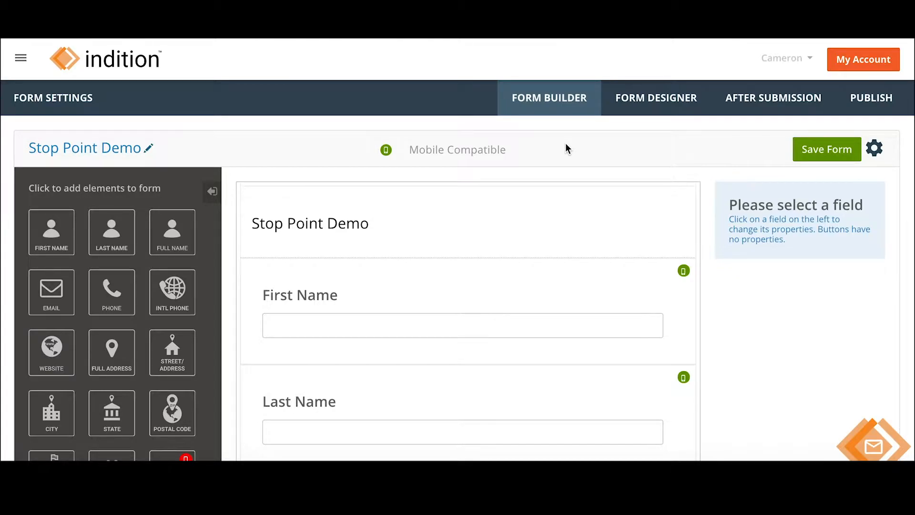
scroll(746, 322, down, 3)
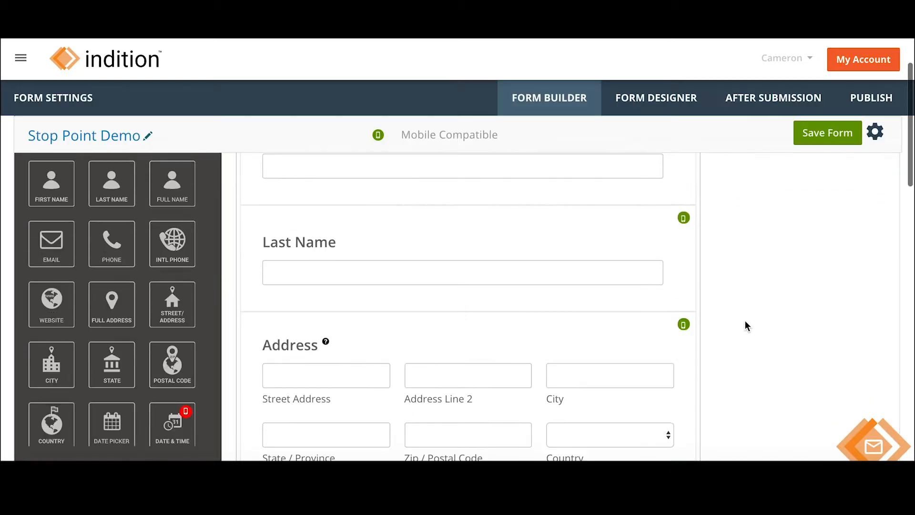
scroll(610, 284, up, 1)
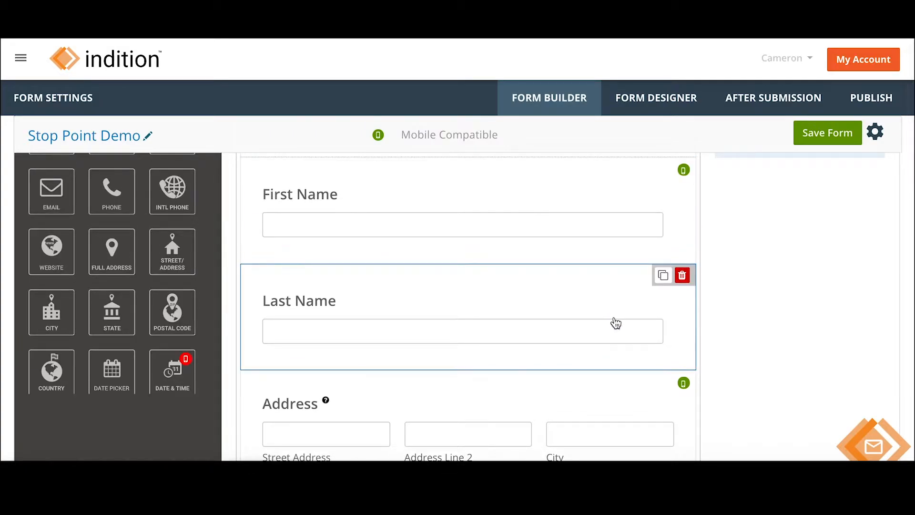
scroll(661, 331, down, 5)
scroll(663, 332, down, 4)
scroll(663, 332, down, 4)
scroll(663, 332, down, 4)
scroll(663, 333, down, 3)
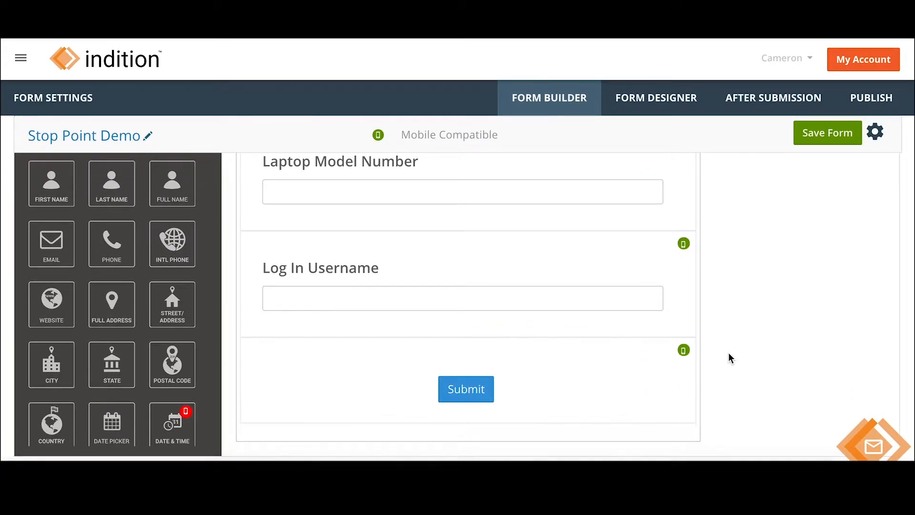
scroll(729, 353, up, 15)
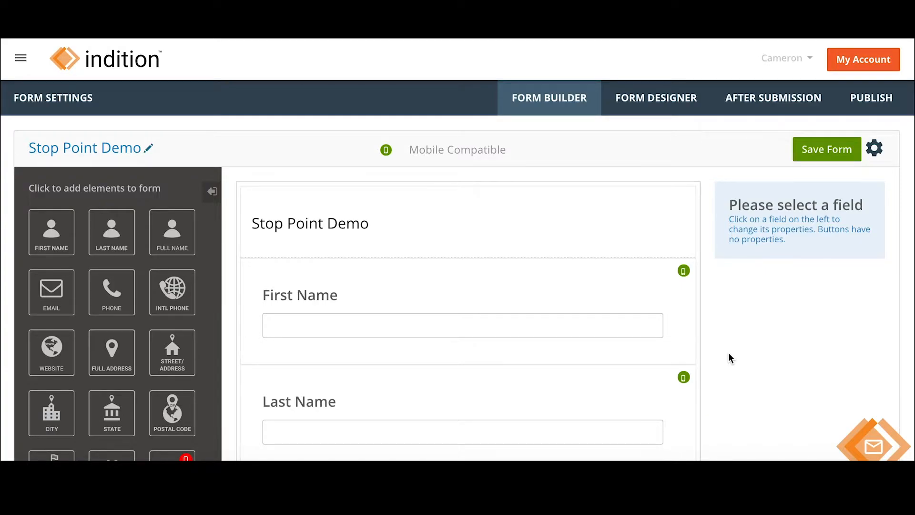
Open Stop Point Demo Design in the Form Designer and scroll through its New Hire Onboarding preview.
click(664, 104)
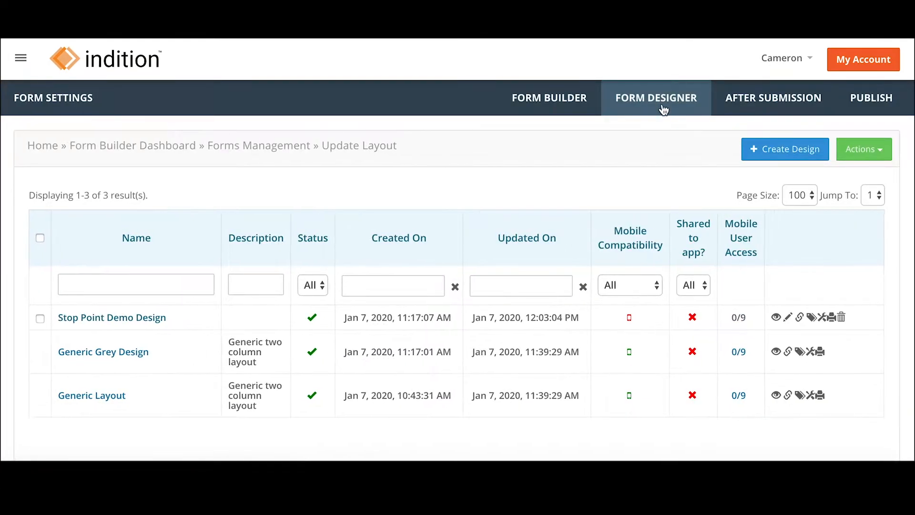
click(159, 320)
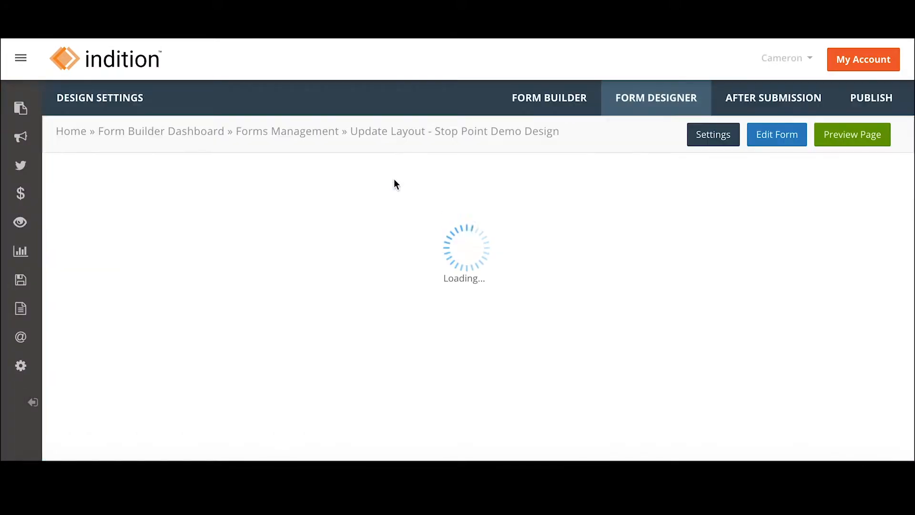
mouse_move(666, 238)
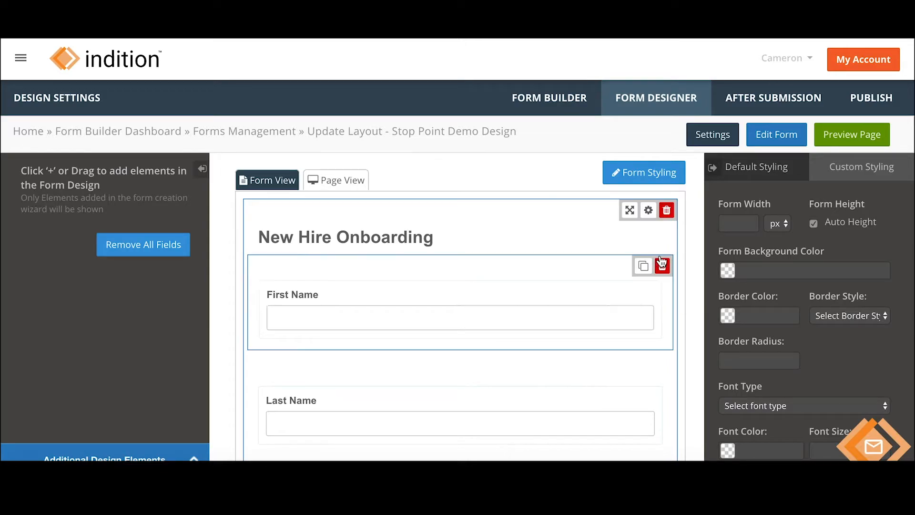
scroll(666, 237, down, 5)
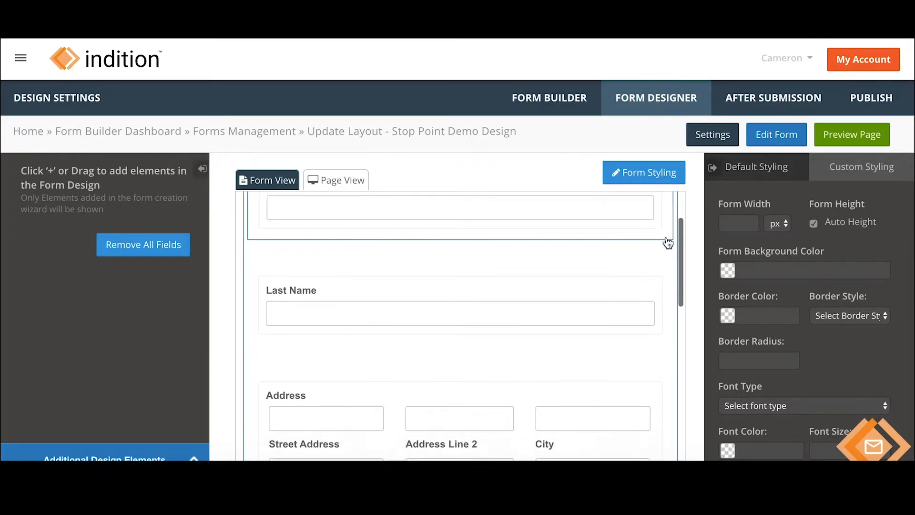
scroll(667, 243, down, 7)
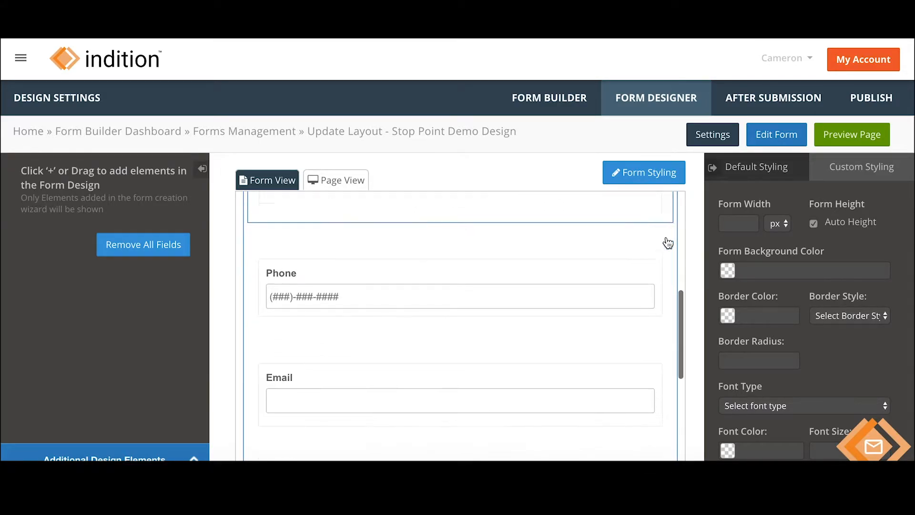
scroll(667, 243, down, 5)
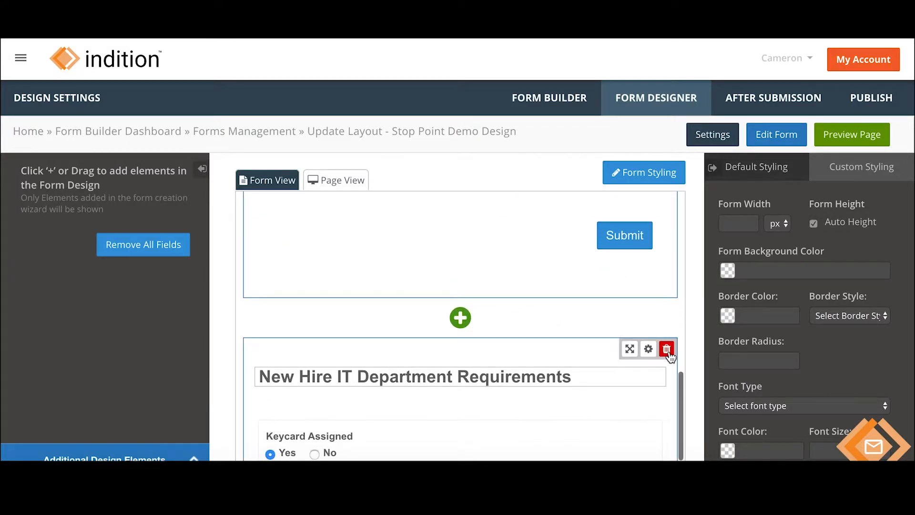
scroll(670, 320, down, 2)
scroll(670, 320, down, 6)
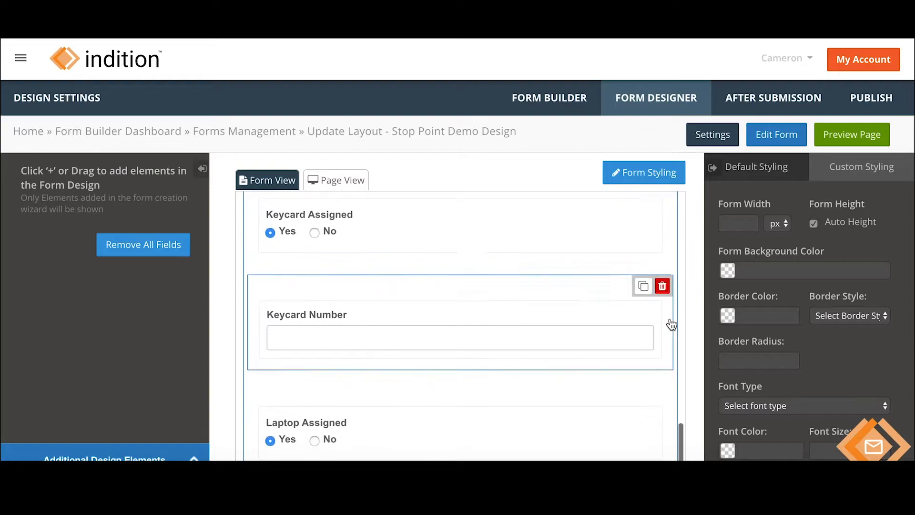
scroll(671, 324, down, 3)
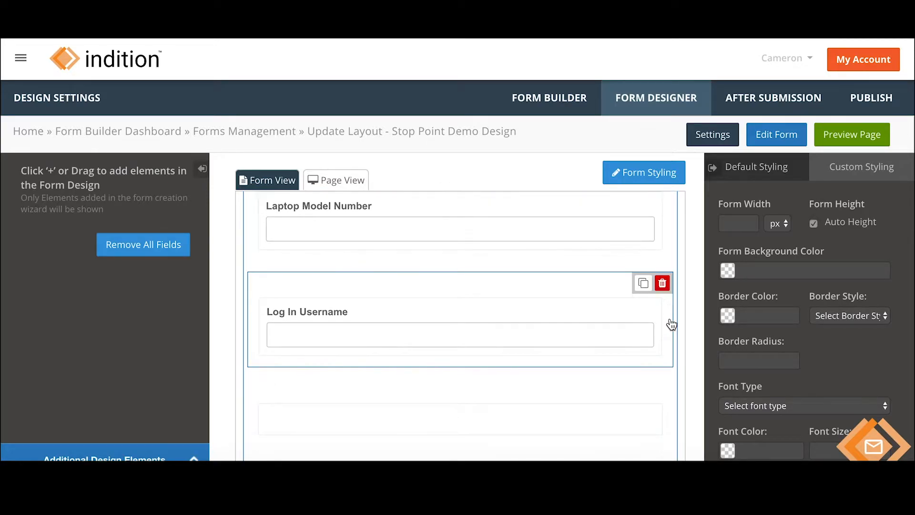
scroll(672, 325, up, 20)
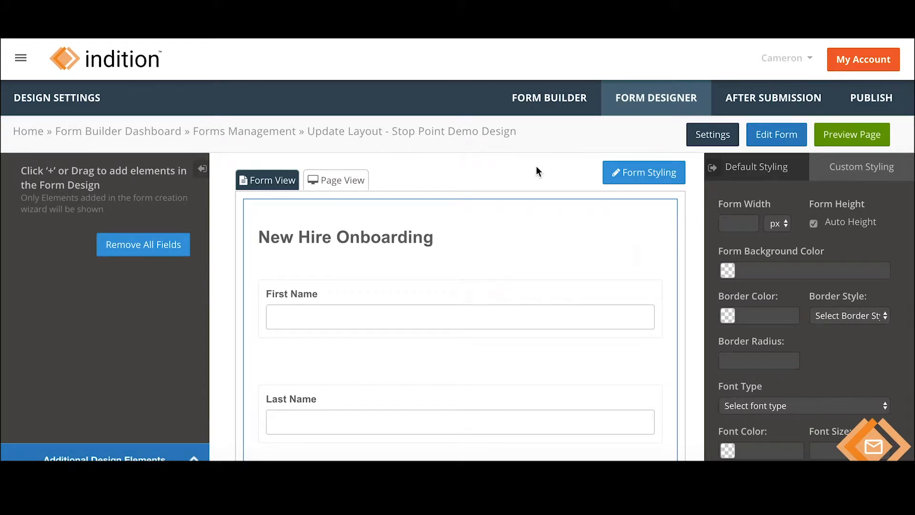
Save the Stop Point Demo Design settings with the Multi-Step structure and dismiss the confirmation.
click(710, 137)
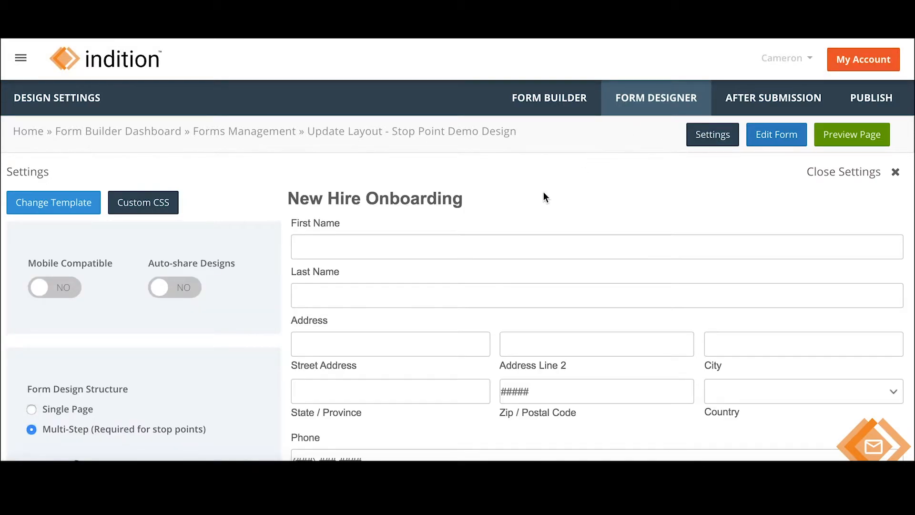
scroll(298, 320, down, 2)
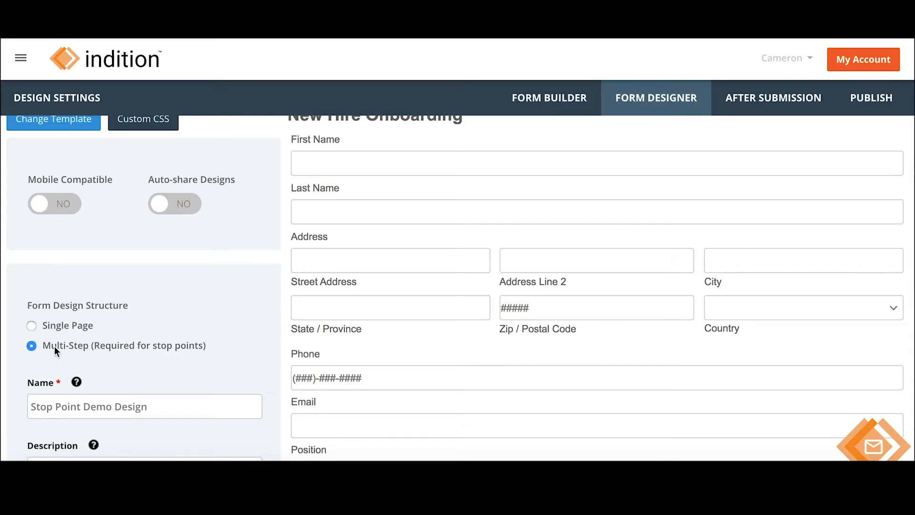
scroll(264, 336, down, 8)
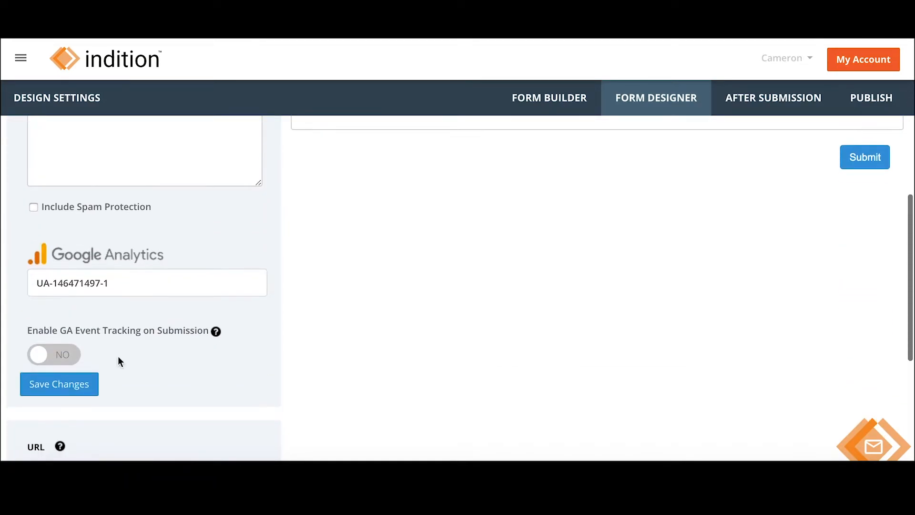
click(72, 384)
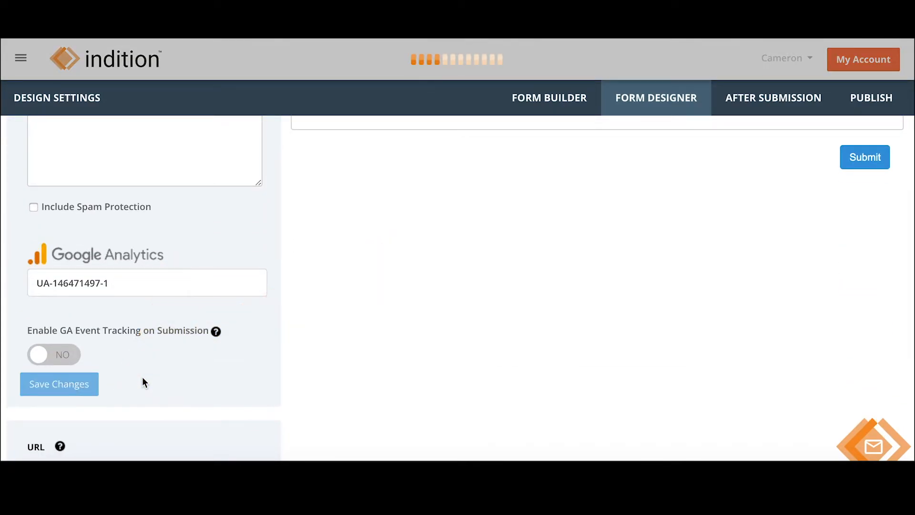
click(620, 231)
scroll(616, 349, up, 8)
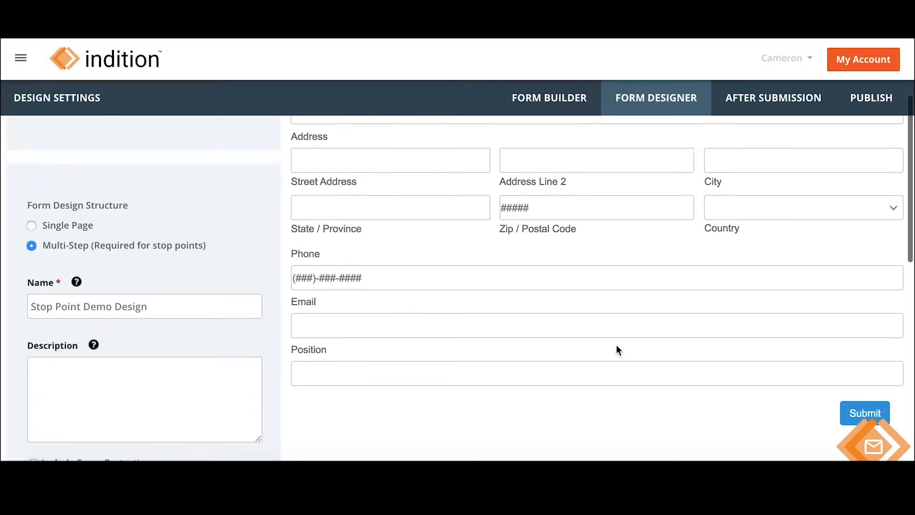
Close the design settings and review the New Hire Onboarding and IT Department Requirements sections.
click(896, 172)
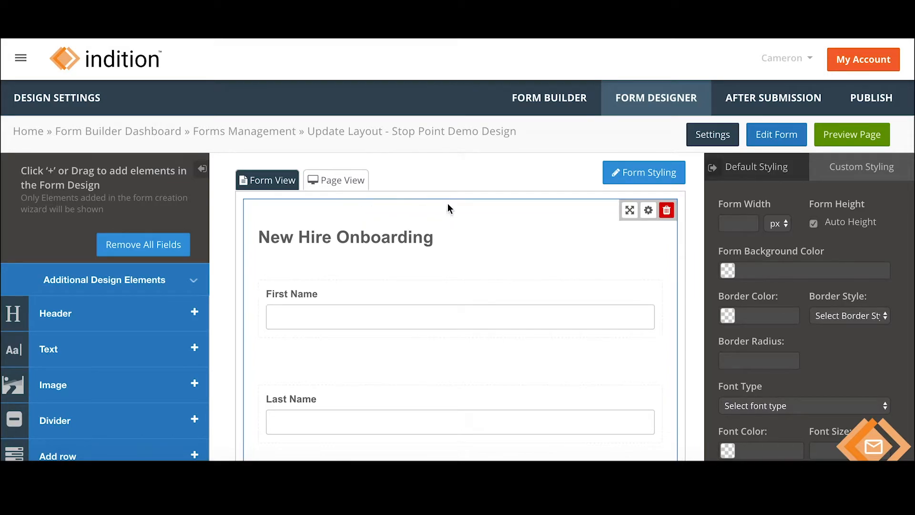
scroll(569, 212, down, 10)
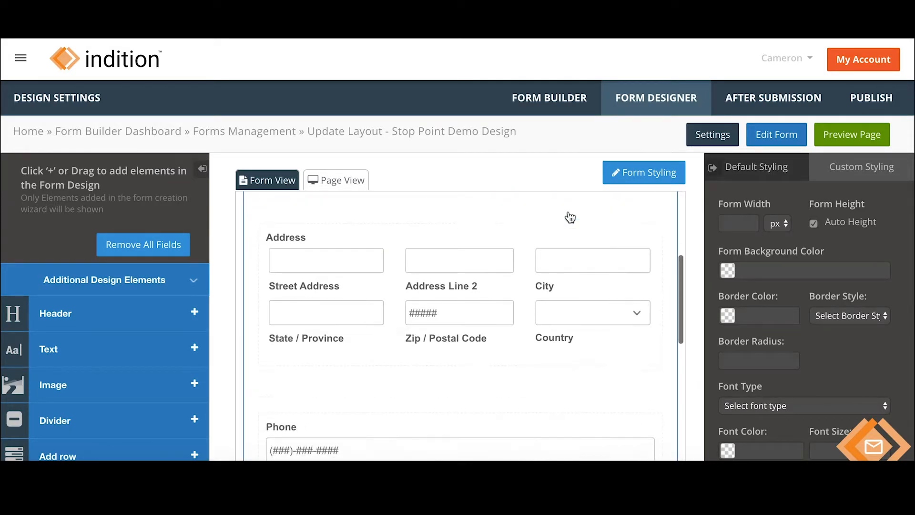
scroll(569, 217, down, 6)
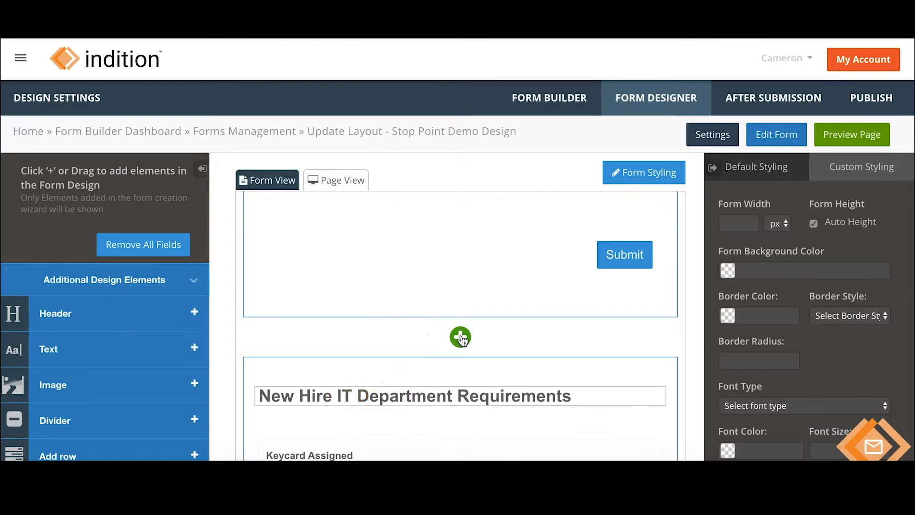
scroll(517, 330, down, 10)
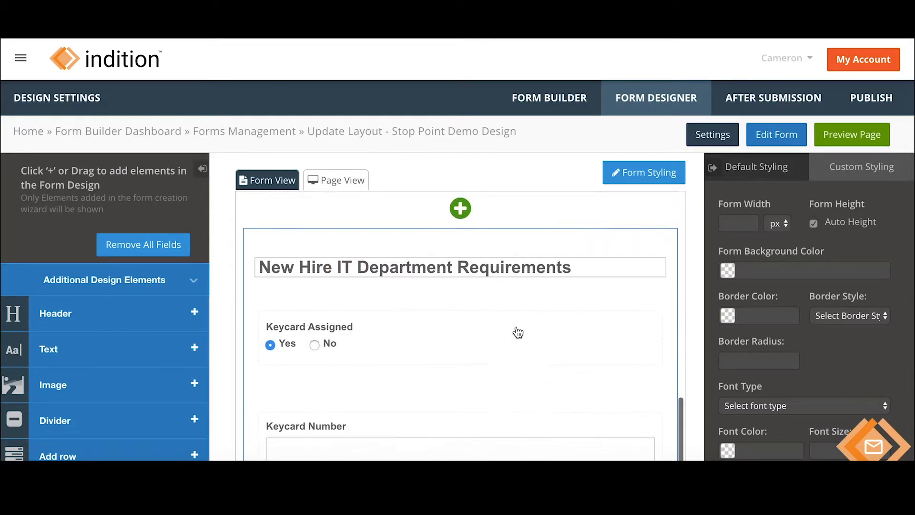
scroll(517, 330, up, 10)
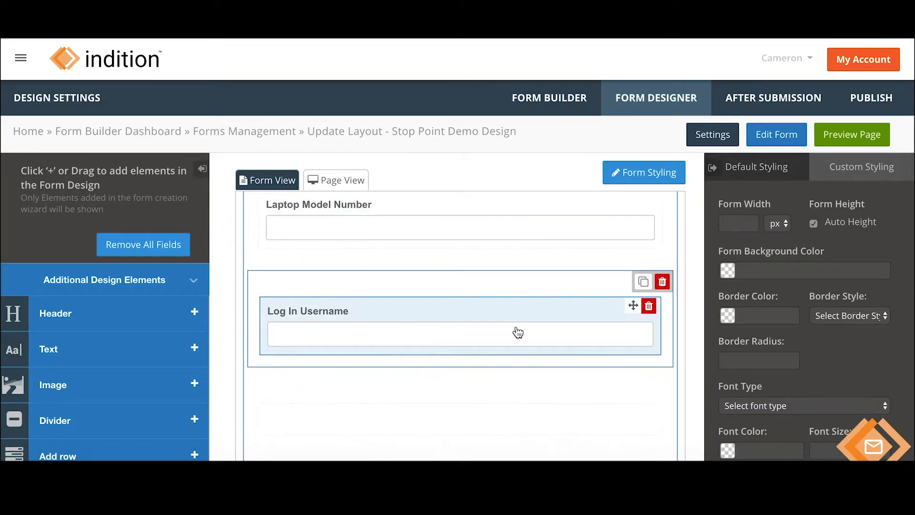
scroll(518, 331, up, 2)
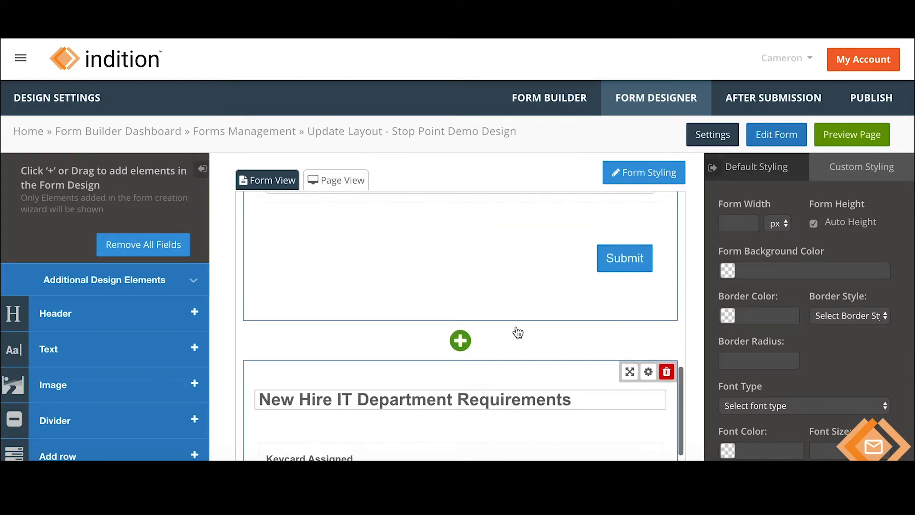
scroll(515, 341, up, 10)
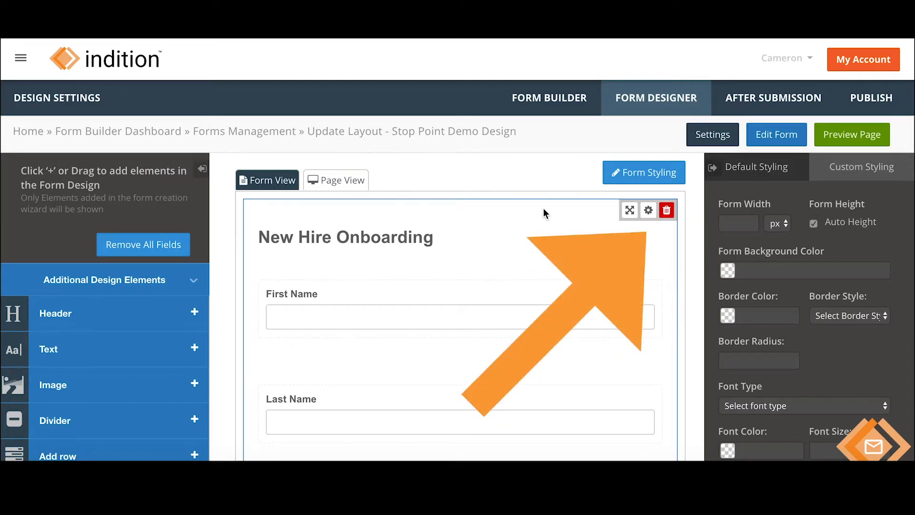
Make New Hire Onboarding a stop point named New Hire Part 1 with a Submit button.
click(648, 211)
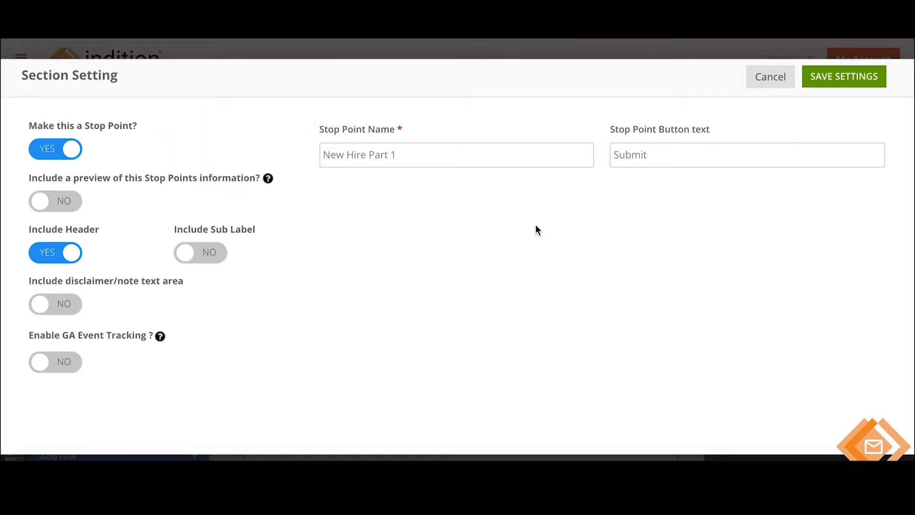
drag(319, 127, 425, 130)
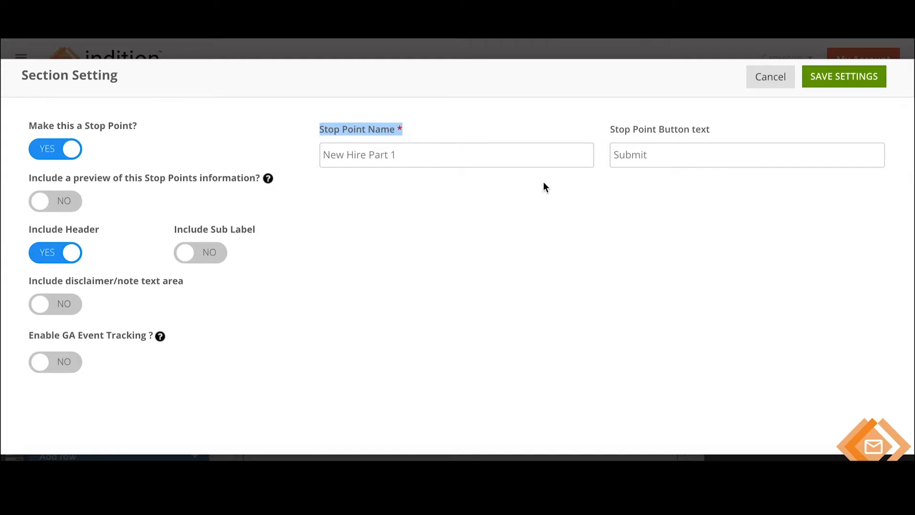
drag(655, 157, 600, 160)
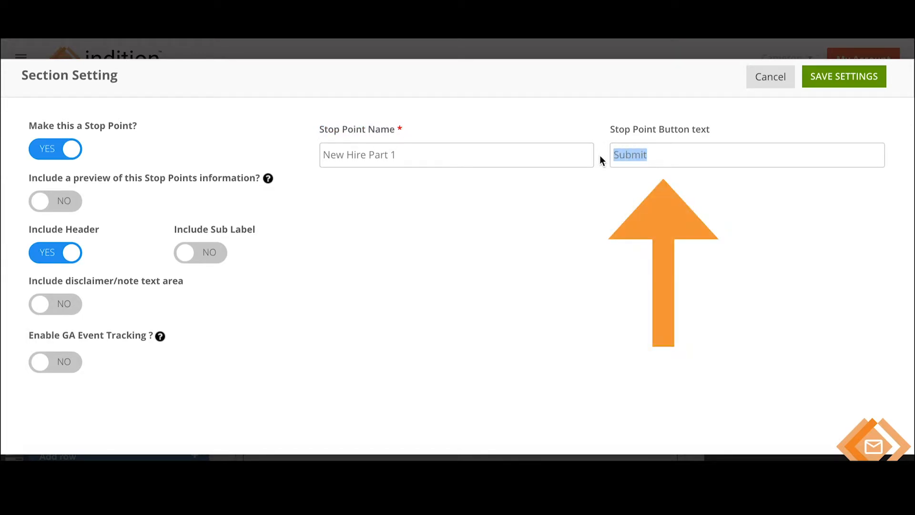
click(646, 185)
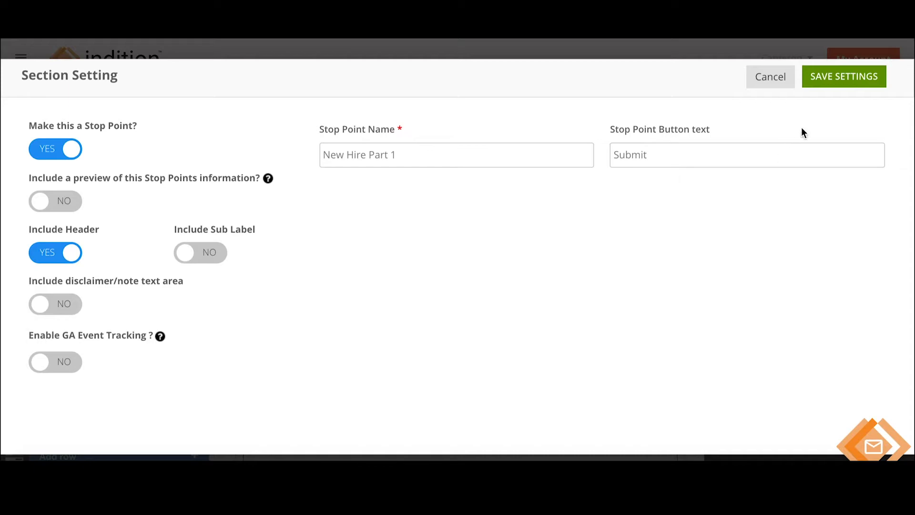
click(836, 79)
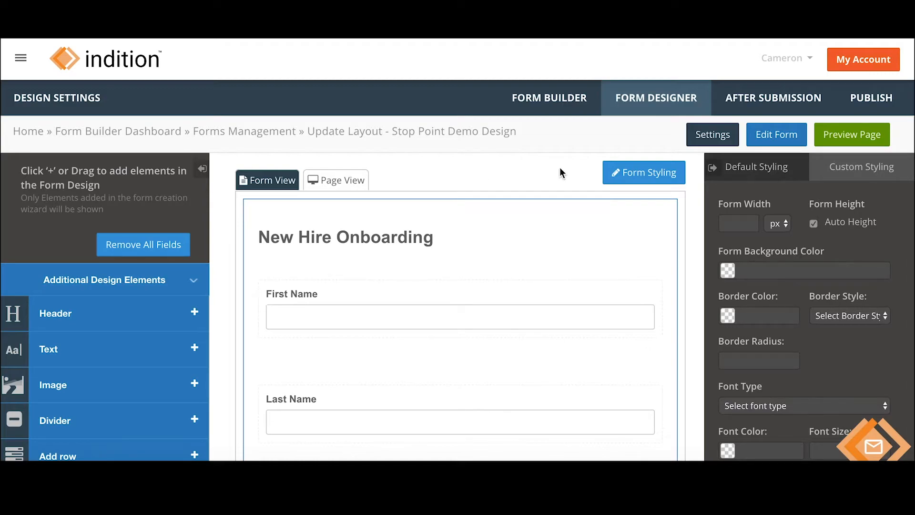
Go to Stop Point Demo's After Submission actions.
click(778, 100)
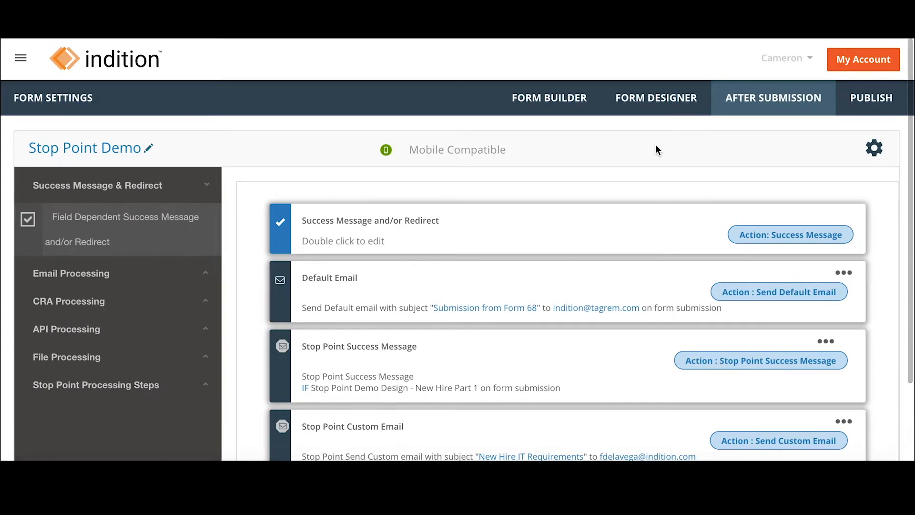
scroll(656, 148, down, 2)
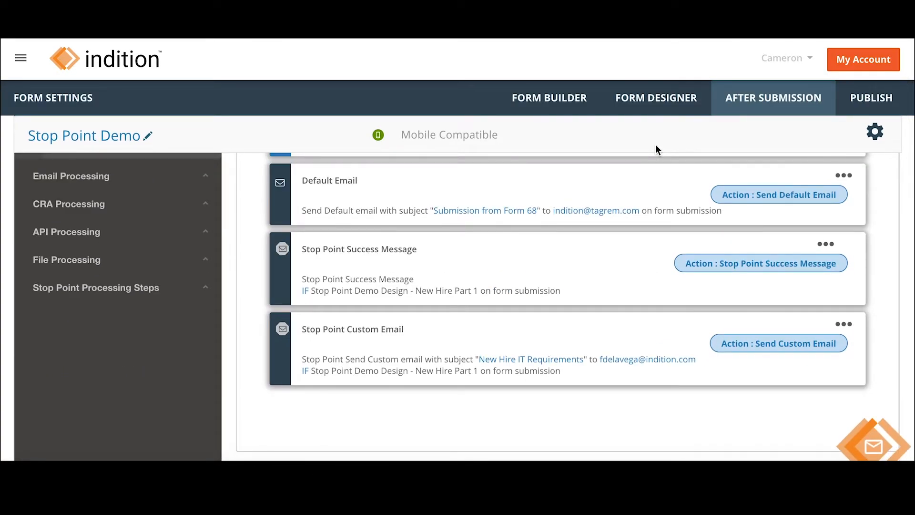
scroll(655, 149, up, 2)
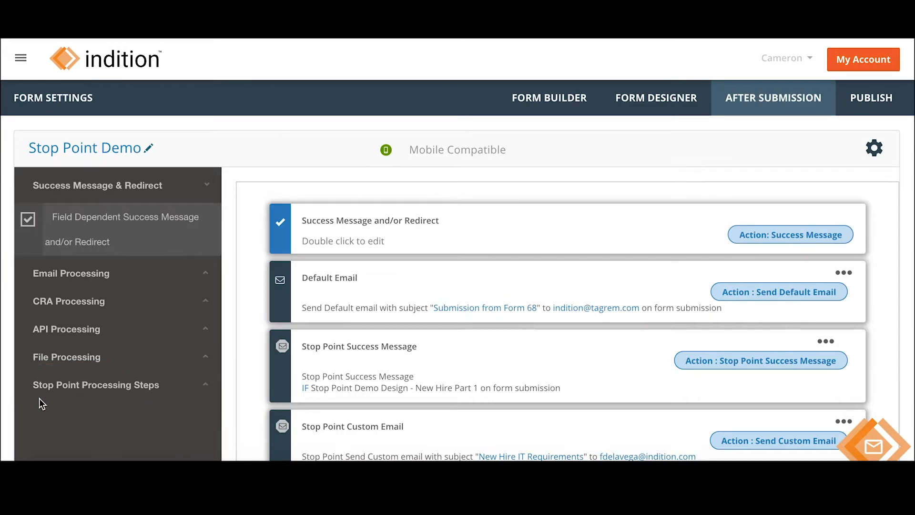
Expand Stop Point Processing Steps to view the success message and New Hire IT Requirements email.
click(207, 386)
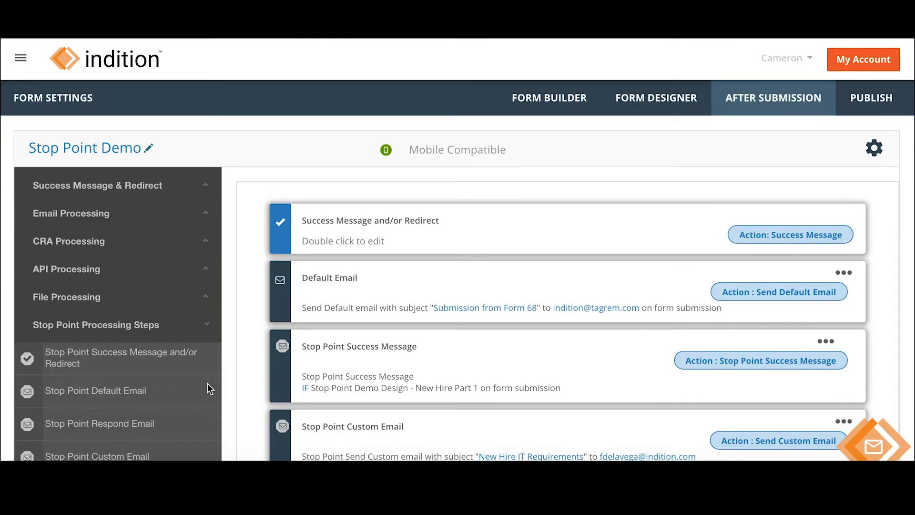
scroll(207, 383, down, 2)
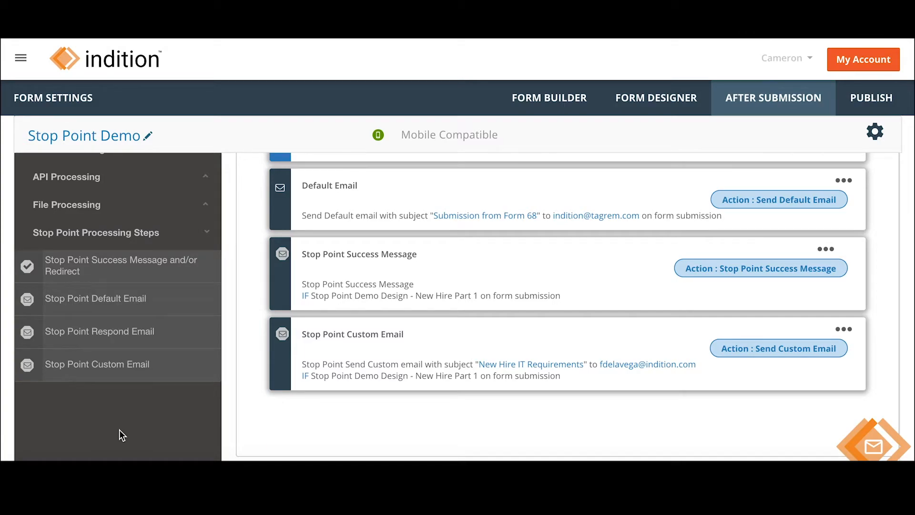
scroll(277, 414, up, 2)
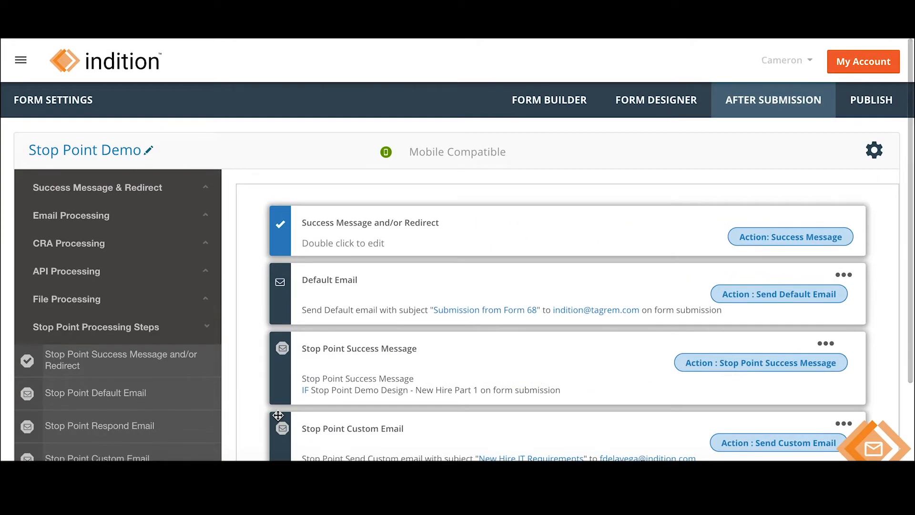
scroll(899, 228, down, 1)
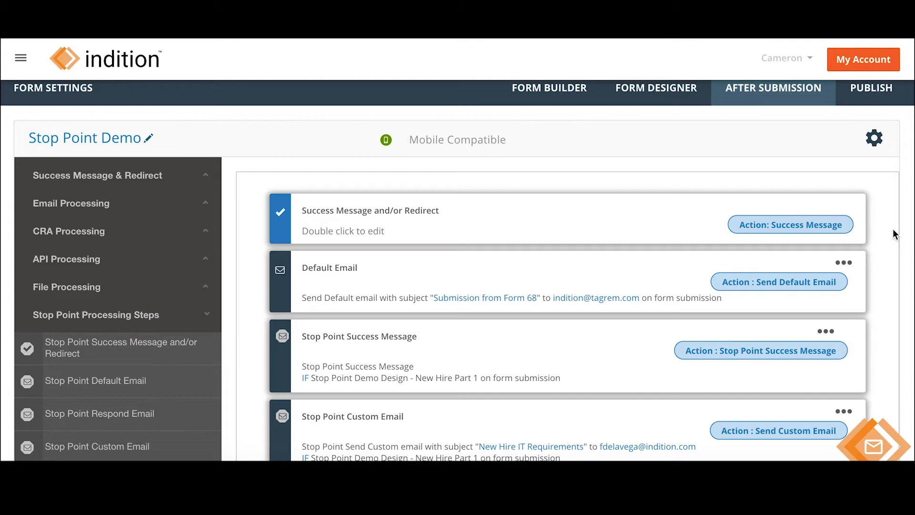
click(825, 331)
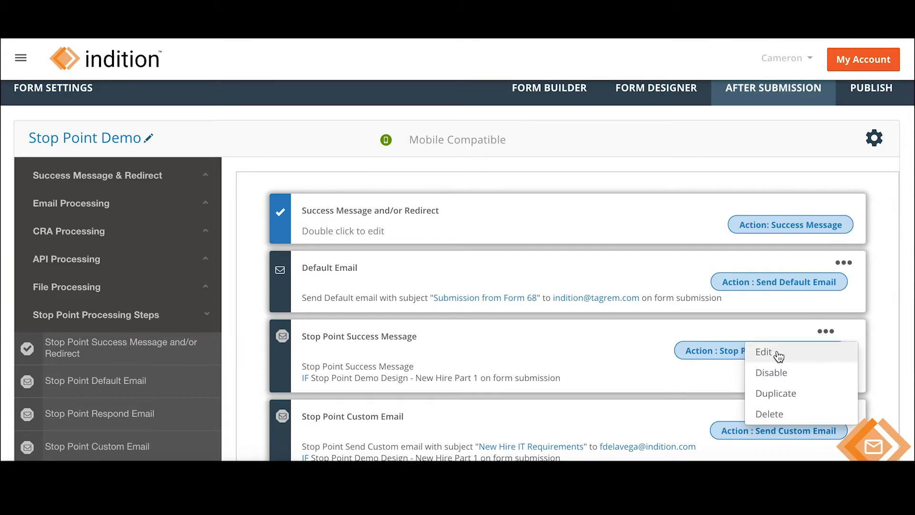
click(244, 352)
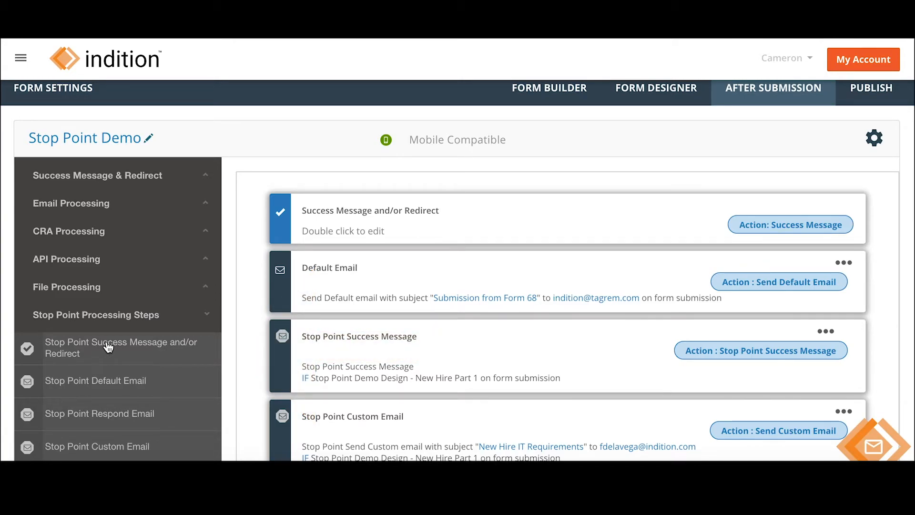
Set the stop-point success message to a Modal/Pop Up saying the new hire's information was saved.
click(826, 333)
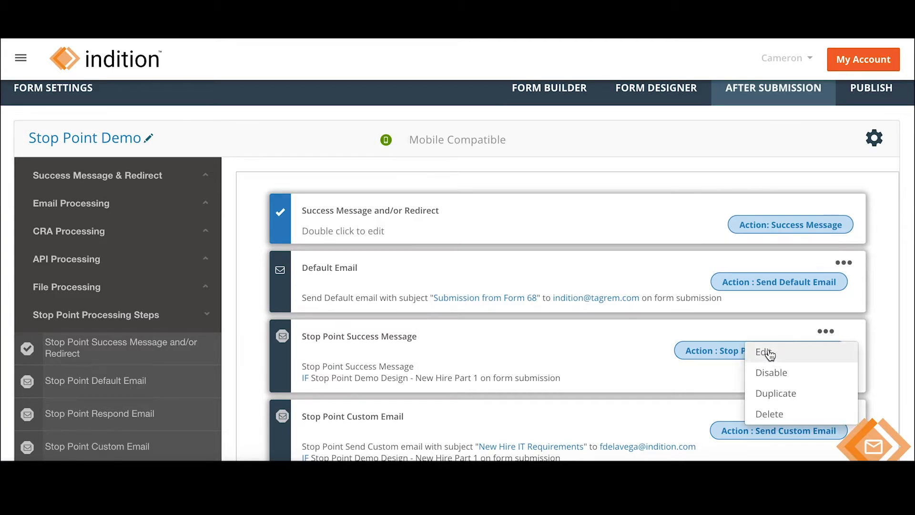
click(763, 350)
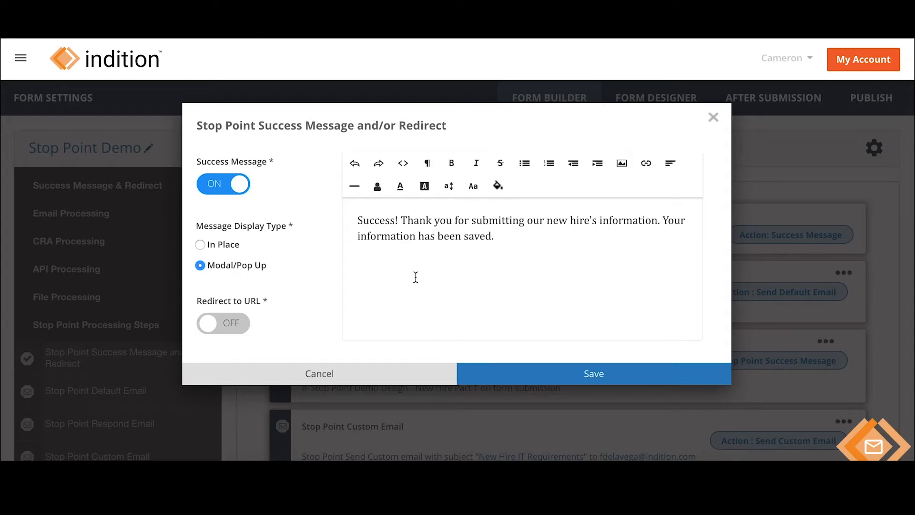
click(584, 373)
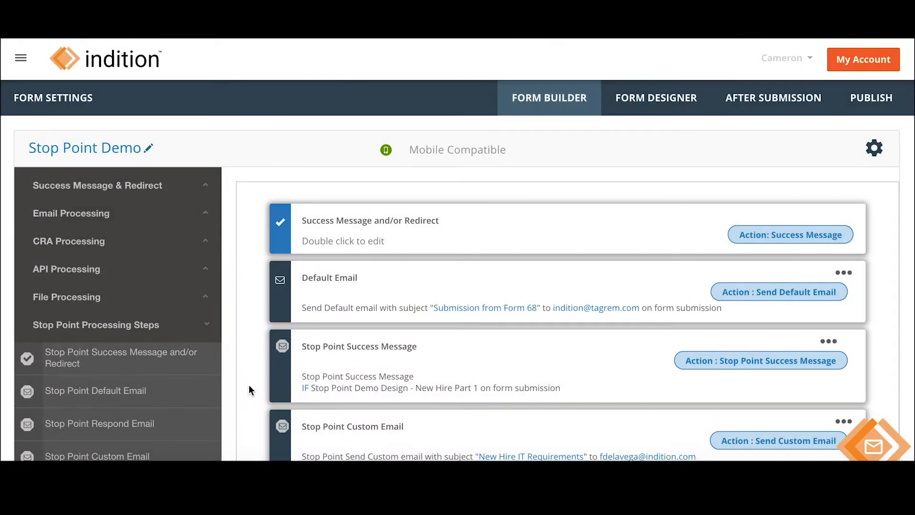
Open the 'New Hire IT Requirements' stop-point custom email for editing.
scroll(249, 385, down, 2)
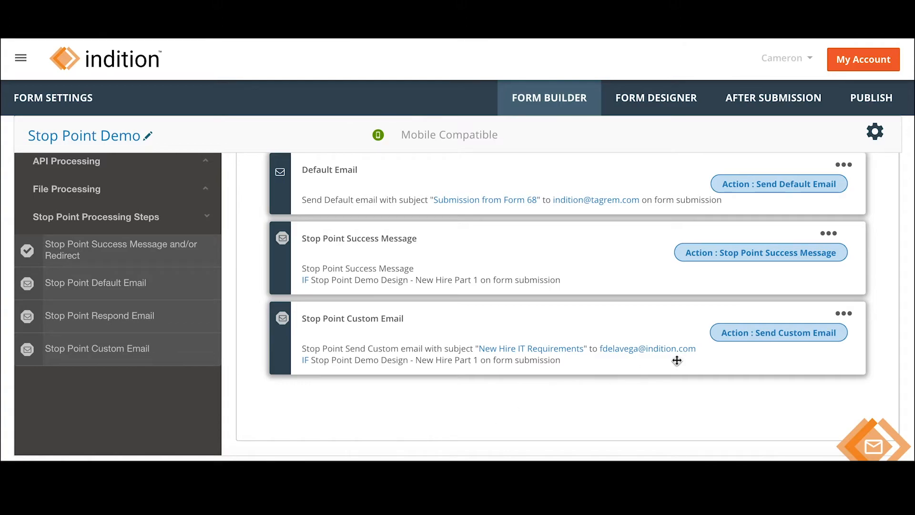
click(844, 316)
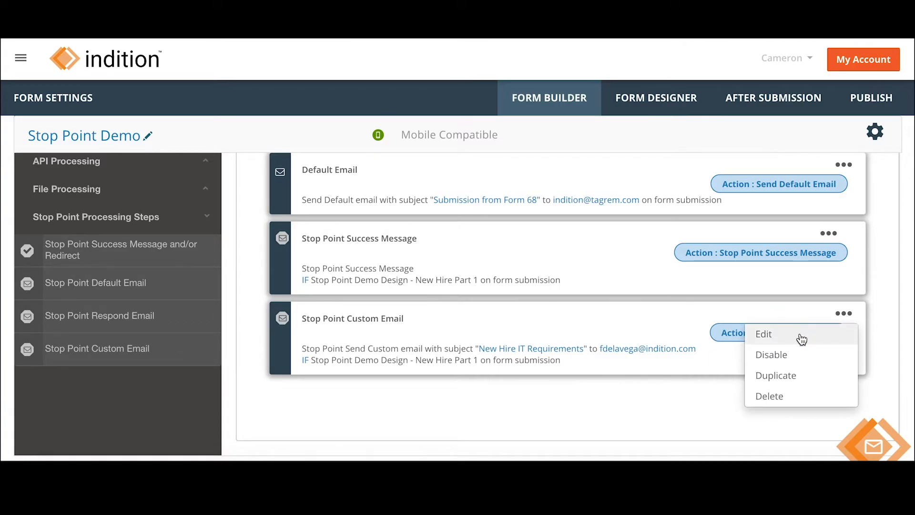
click(801, 336)
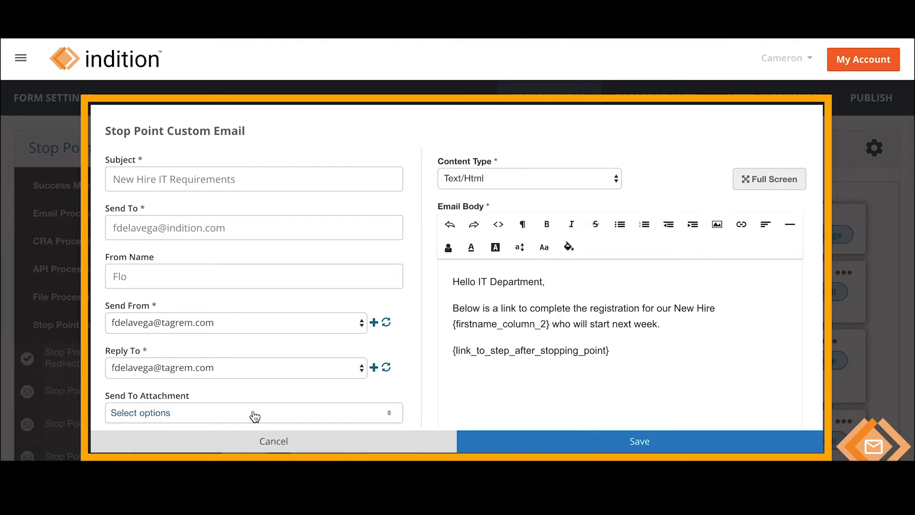
scroll(255, 416, down, 3)
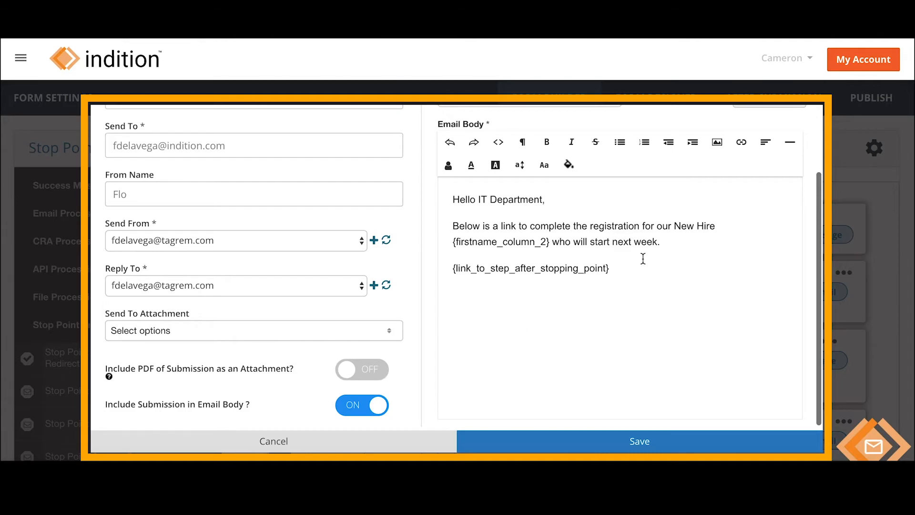
scroll(627, 266, up, 3)
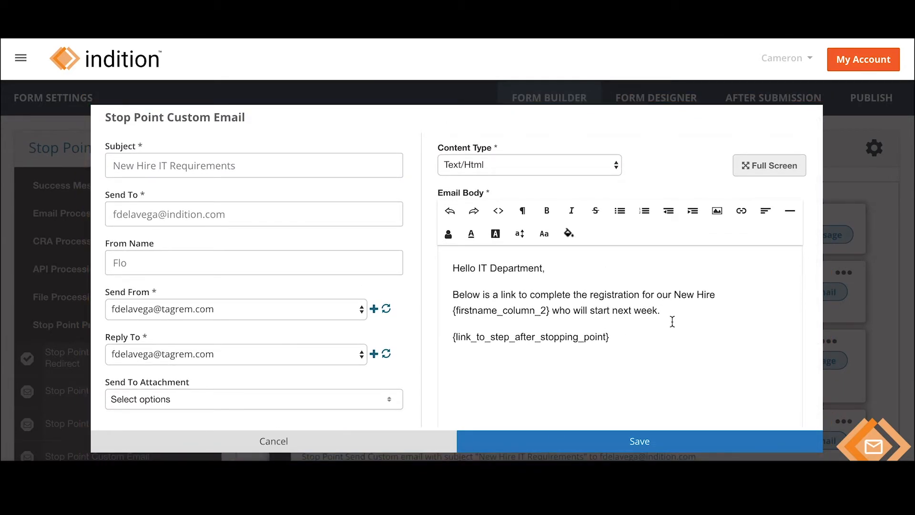
scroll(653, 352, down, 1)
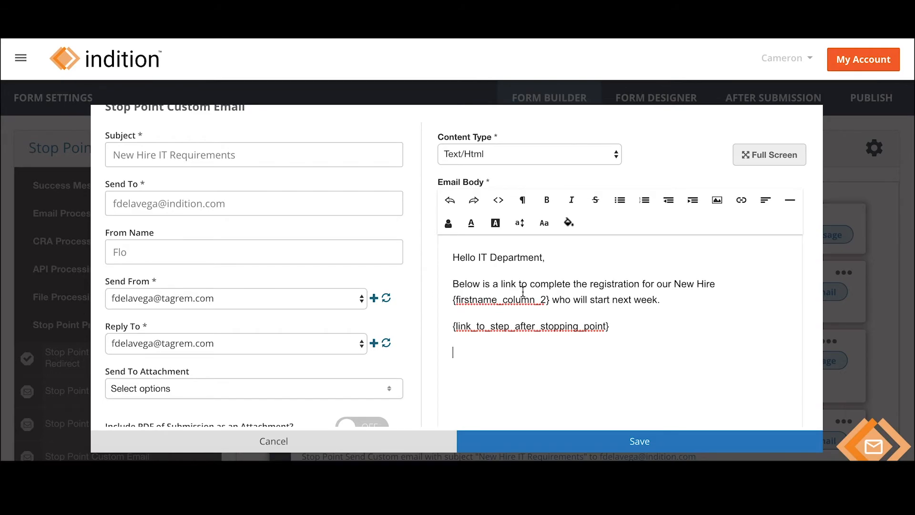
Browse the Personalization merge fields for the IT email body without inserting any.
click(449, 226)
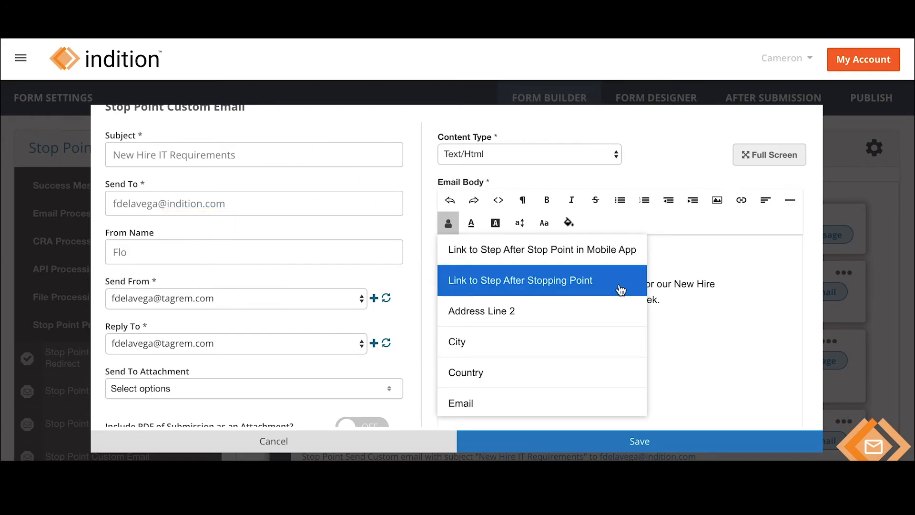
scroll(609, 328, down, 3)
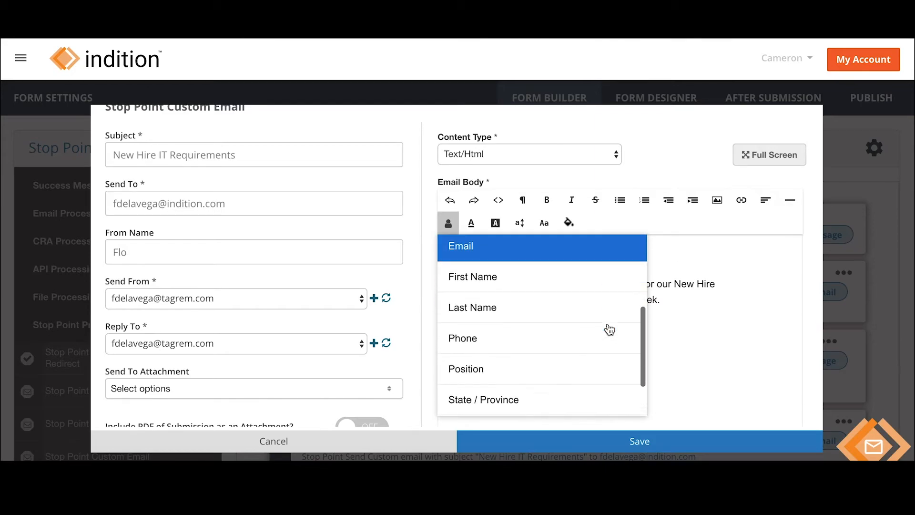
scroll(609, 329, down, 2)
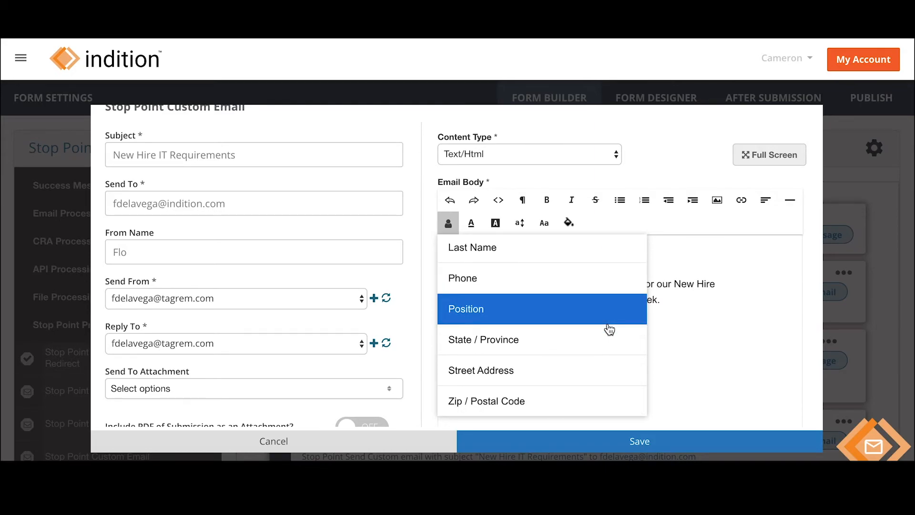
scroll(613, 319, up, 1)
scroll(612, 316, up, 4)
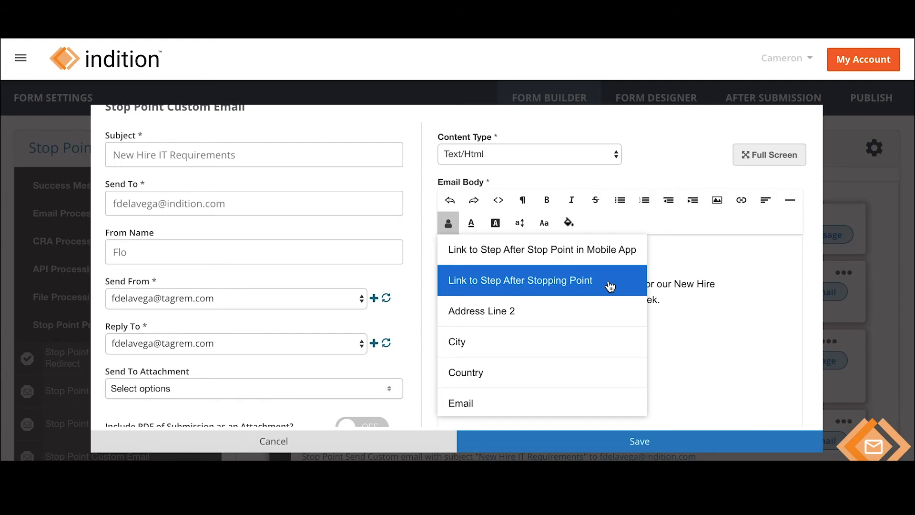
click(610, 286)
click(688, 358)
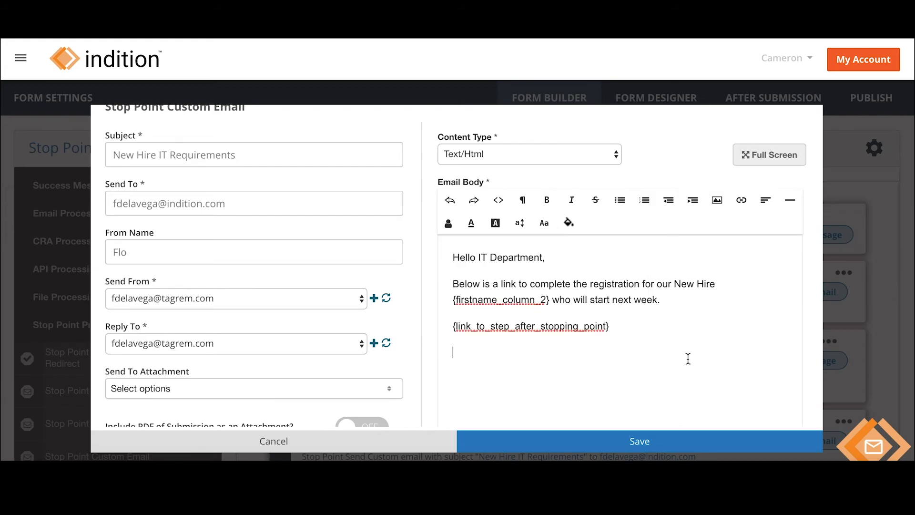
Save the custom IT email and open the New Hire Onboarding form preview.
click(637, 439)
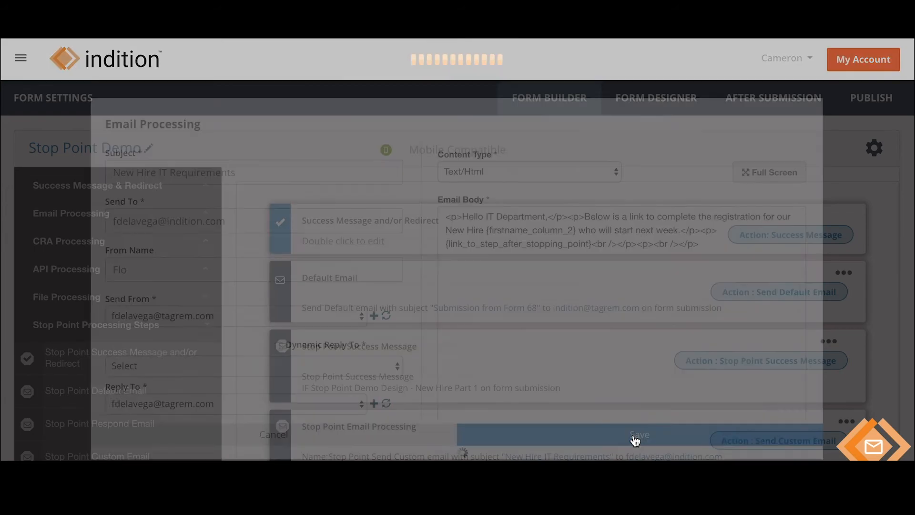
click(684, 100)
click(776, 317)
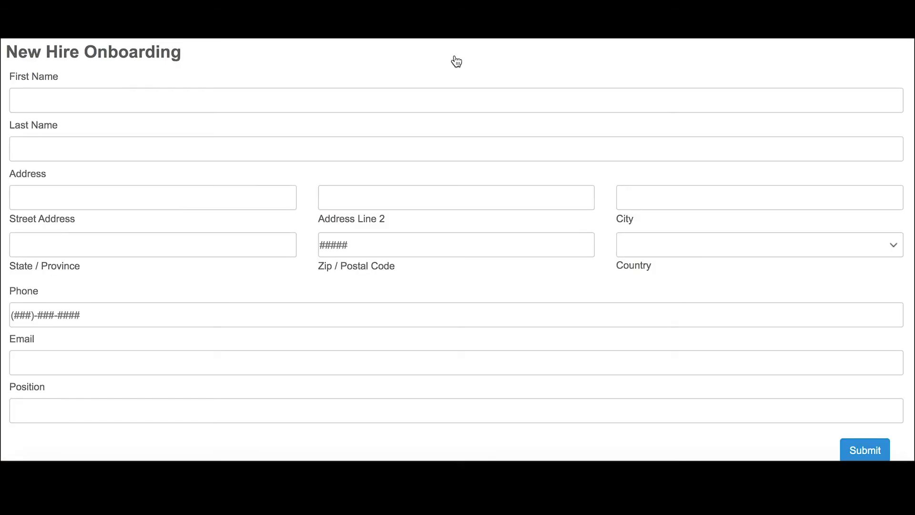
Fill in the test hire's first and last name, street address, city, state and zip code.
click(394, 101)
text(Jon)
key(Tab)
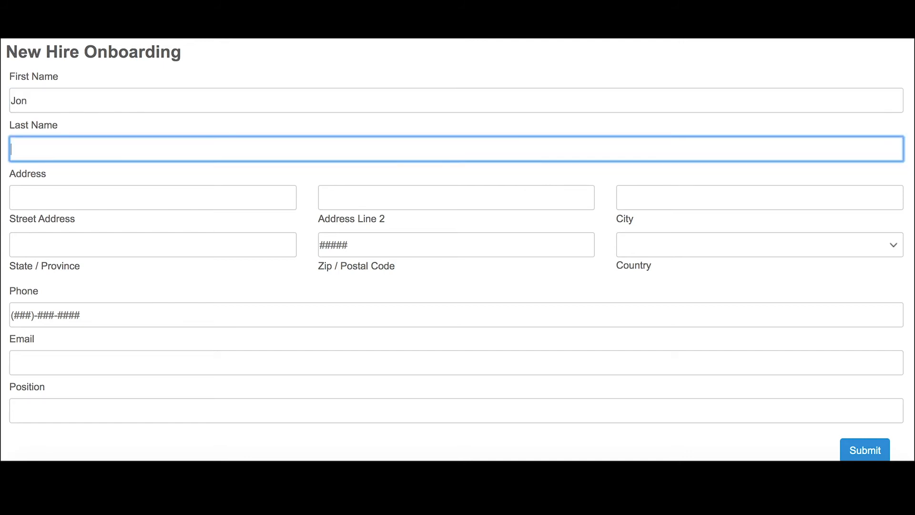
text(Snow)
key(Tab)
text(9543 Winterfell)
key(Tab)
text(Los Angeles	CA)
key(Tab)
text(90210)
Add country United States, phone, e-mail and position Marketing Expert, submit, and dismiss the success pop-up.
key(Tab)
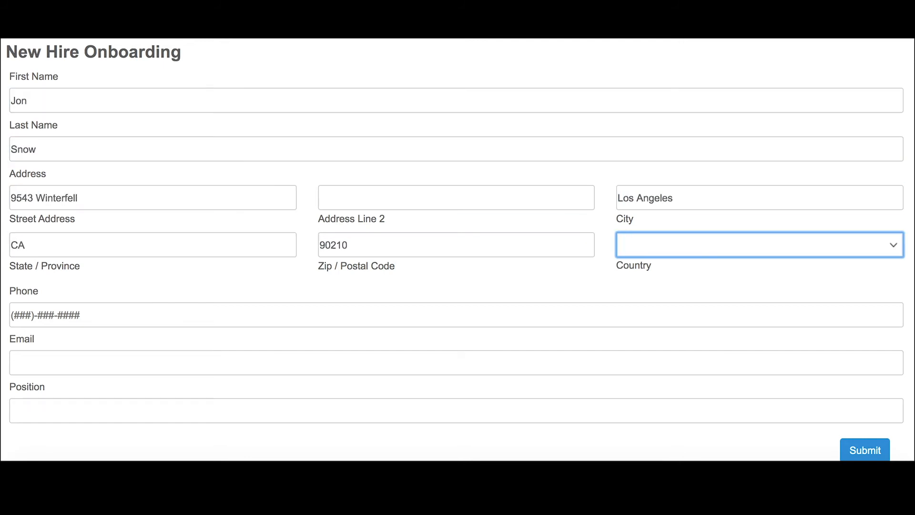
text(United States)
key(Tab)
key(Tab)
text(Marketing Expert)
click(812, 450)
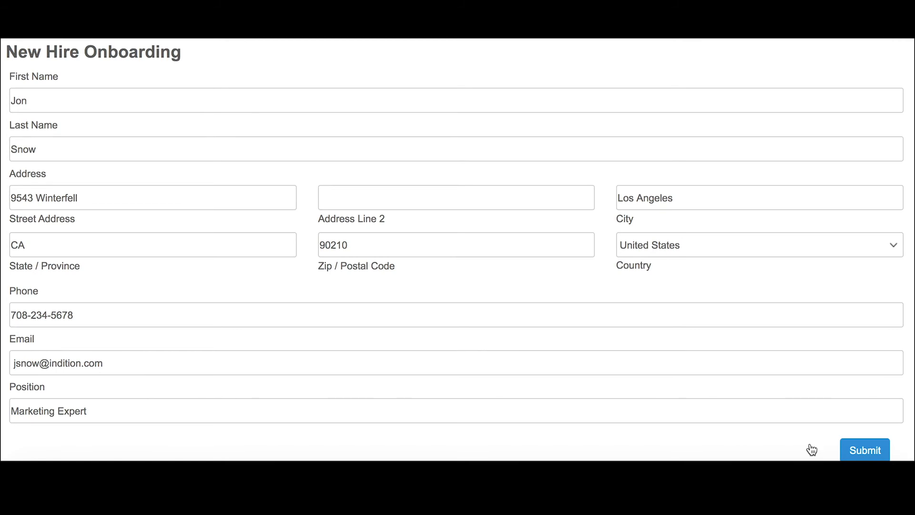
click(865, 452)
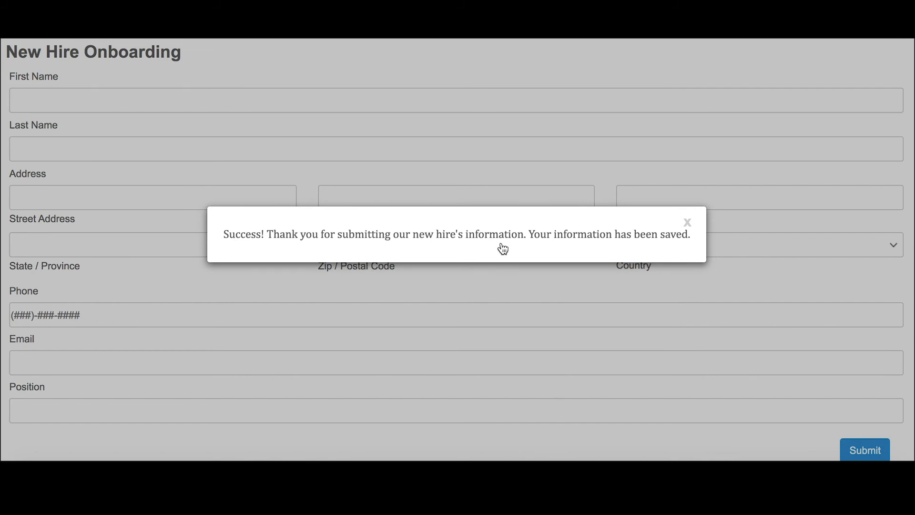
click(687, 229)
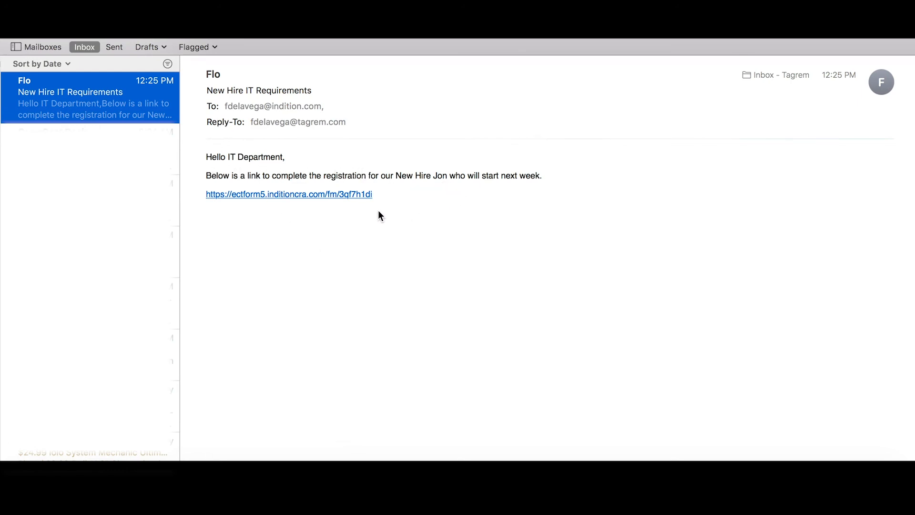
From the emailed link, submit the IT form with keycard 555555, laptop model 545454545 and the hire's login username.
click(317, 195)
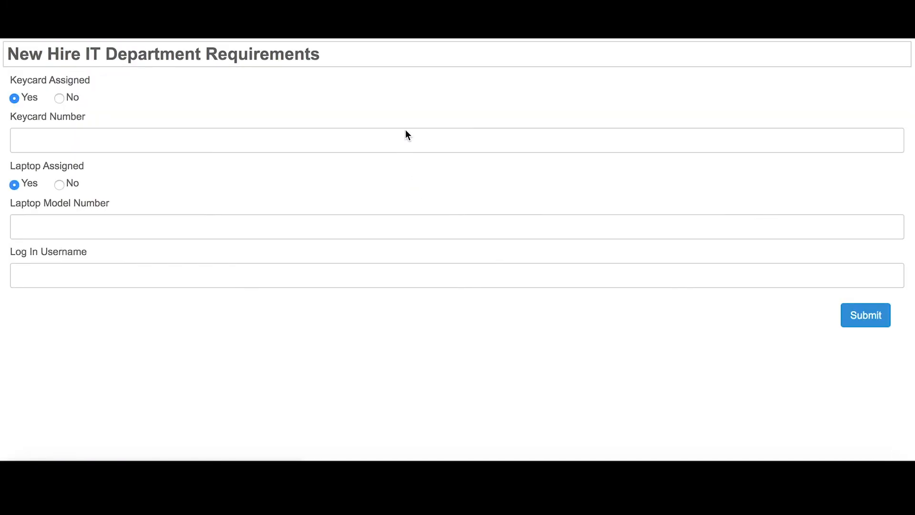
click(19, 141)
text(555555)
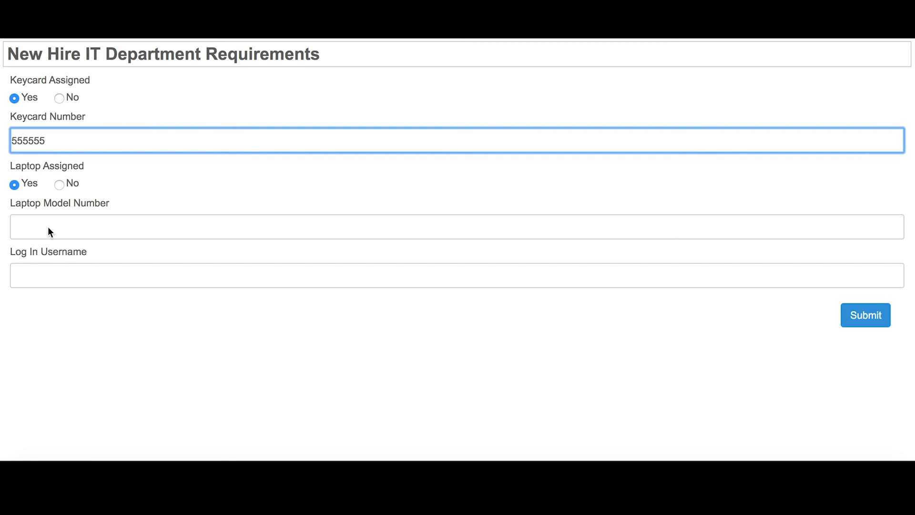
click(48, 226)
text(545454545)
click(55, 272)
text(JonSnow)
click(865, 316)
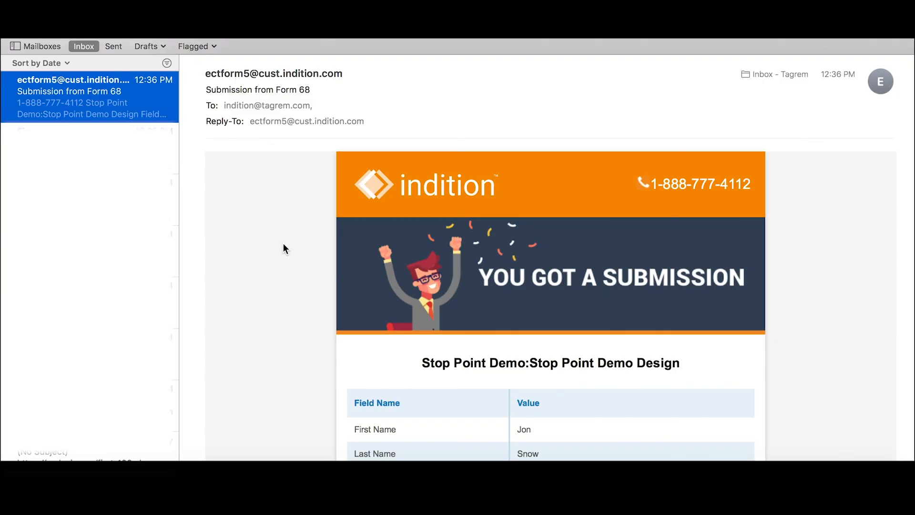
Scroll through the Form 68 submission email to check the keycard, laptop model and username values.
scroll(283, 244, down, 10)
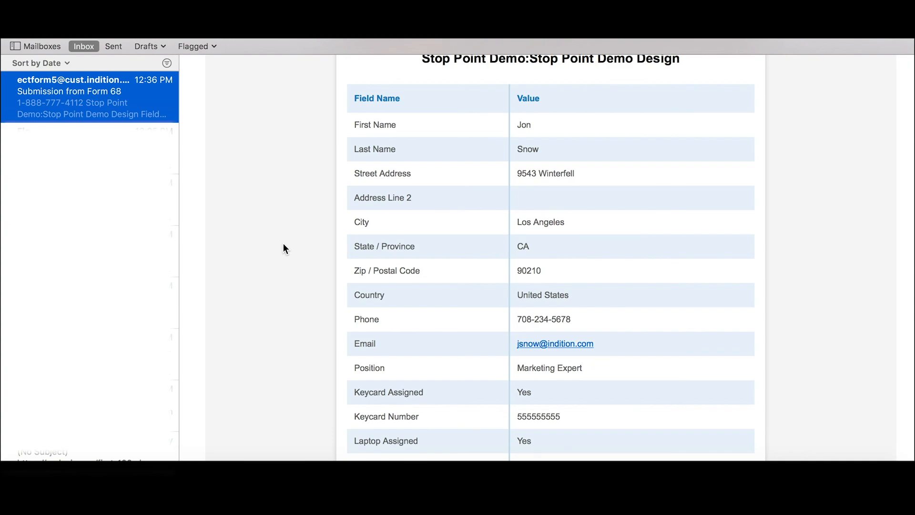
scroll(283, 244, down, 6)
scroll(283, 244, up, 5)
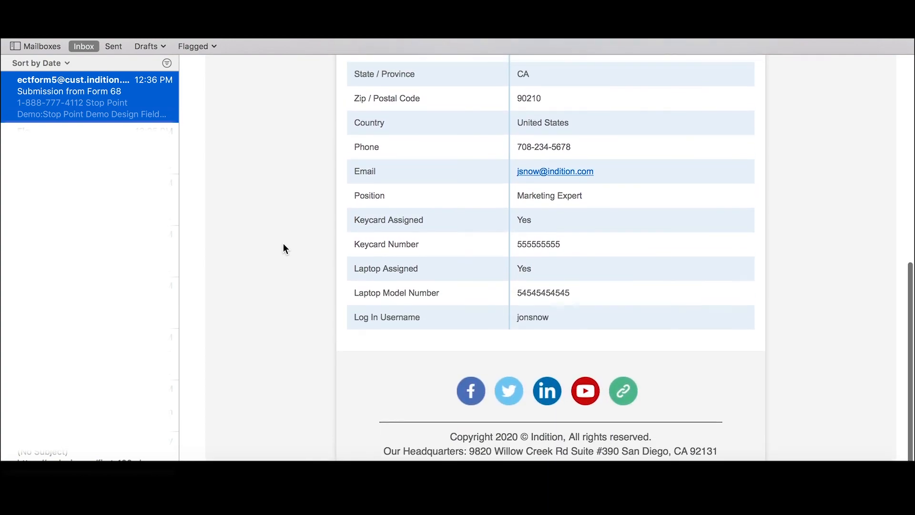